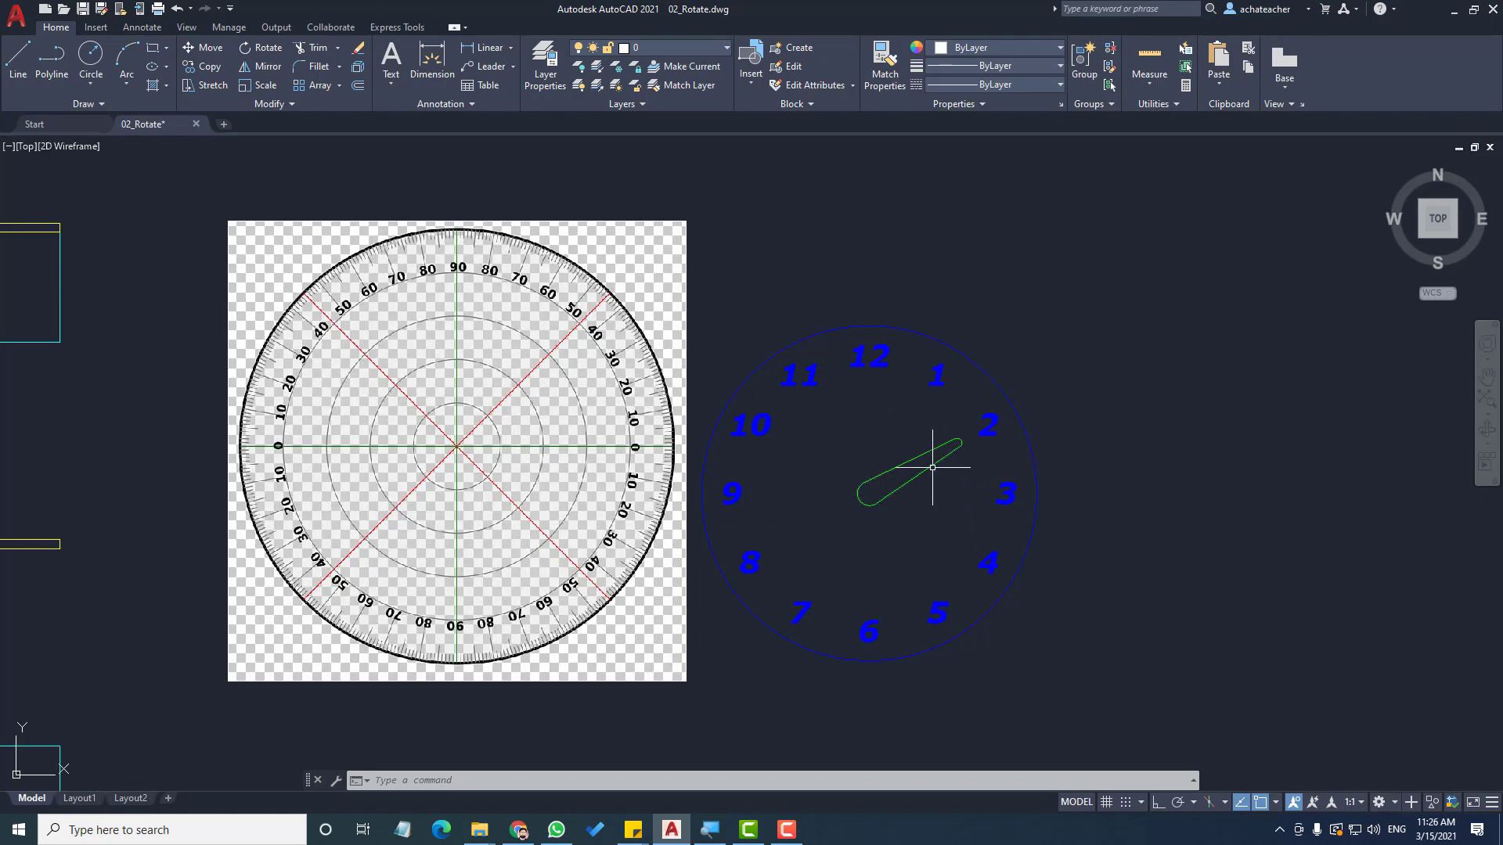
click(931, 466)
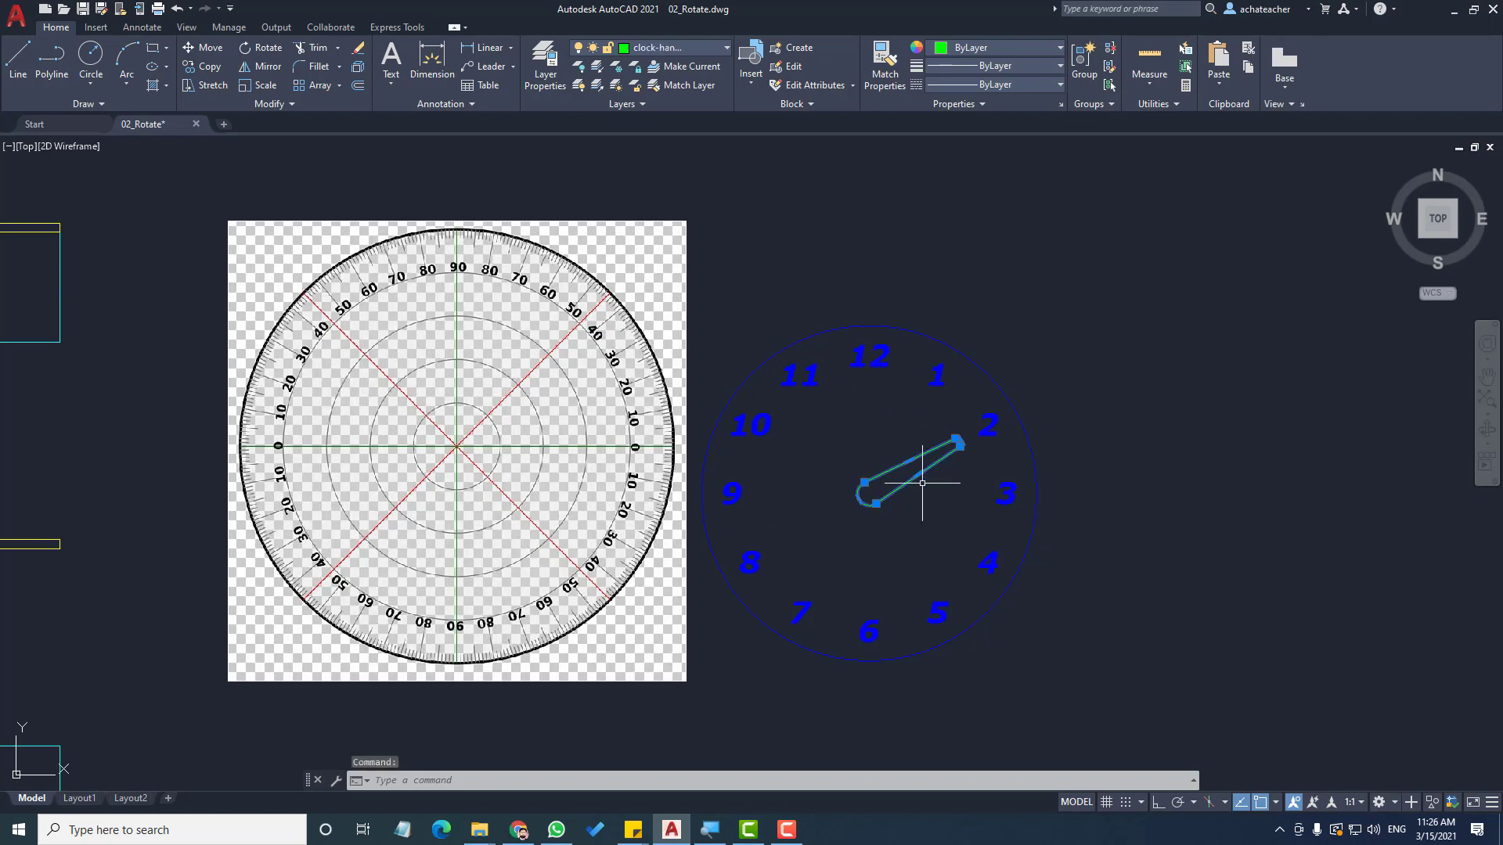
scroll(904, 477, up, 2)
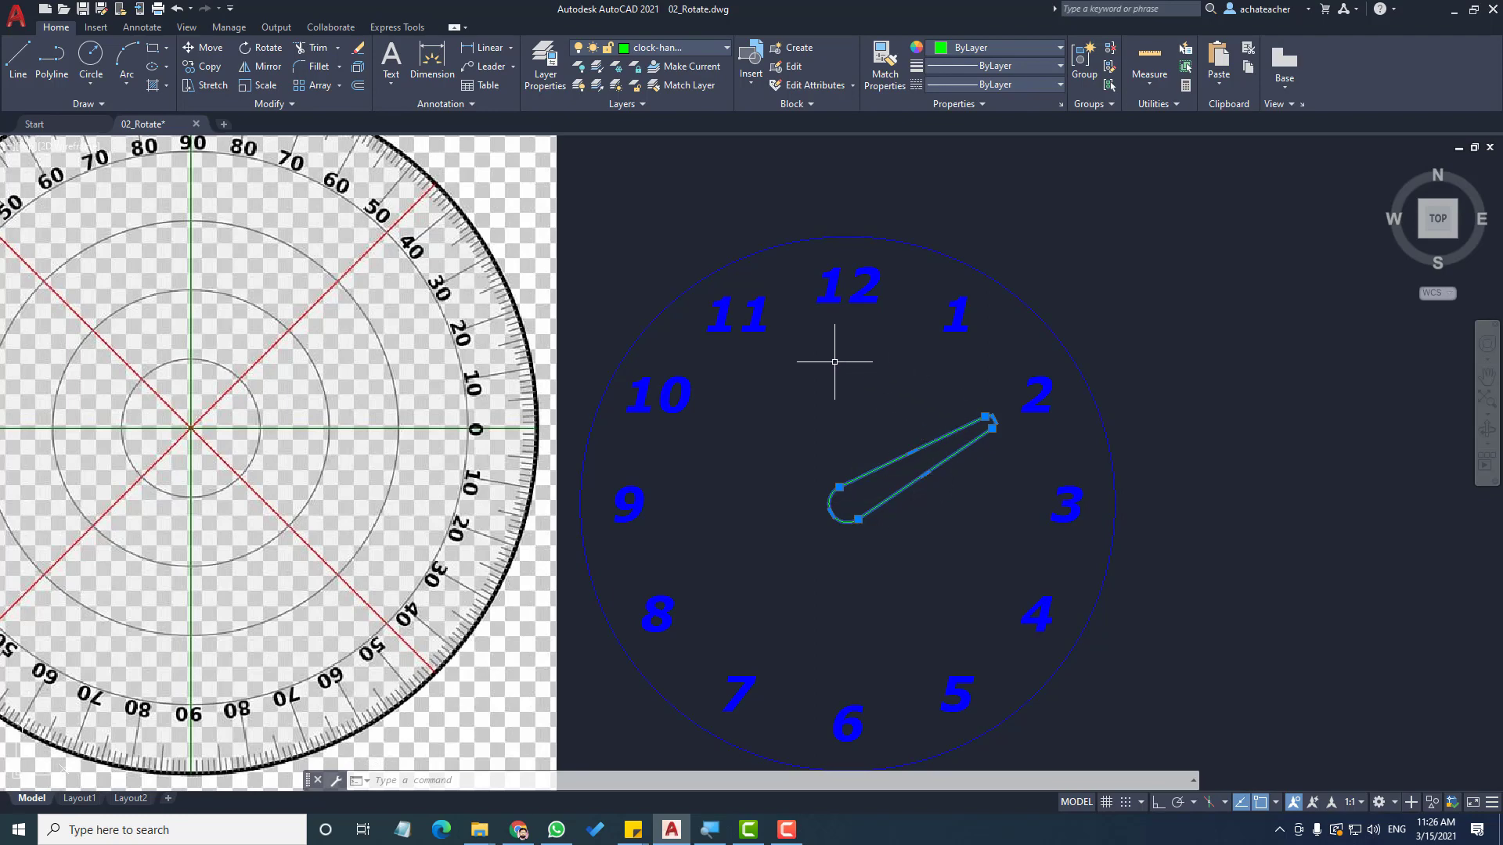
key(Escape)
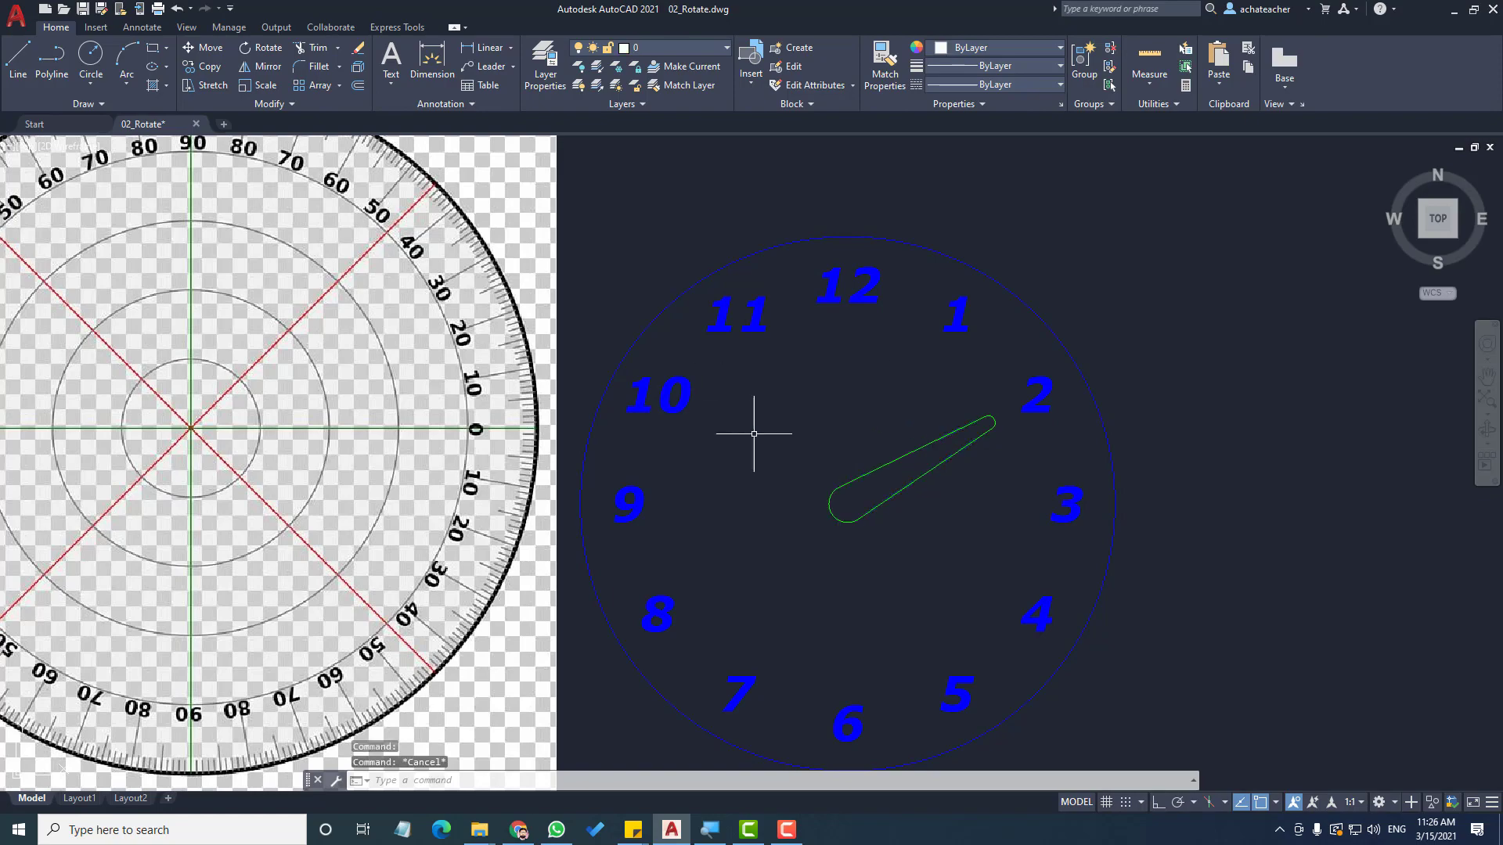
scroll(761, 429, down, 5)
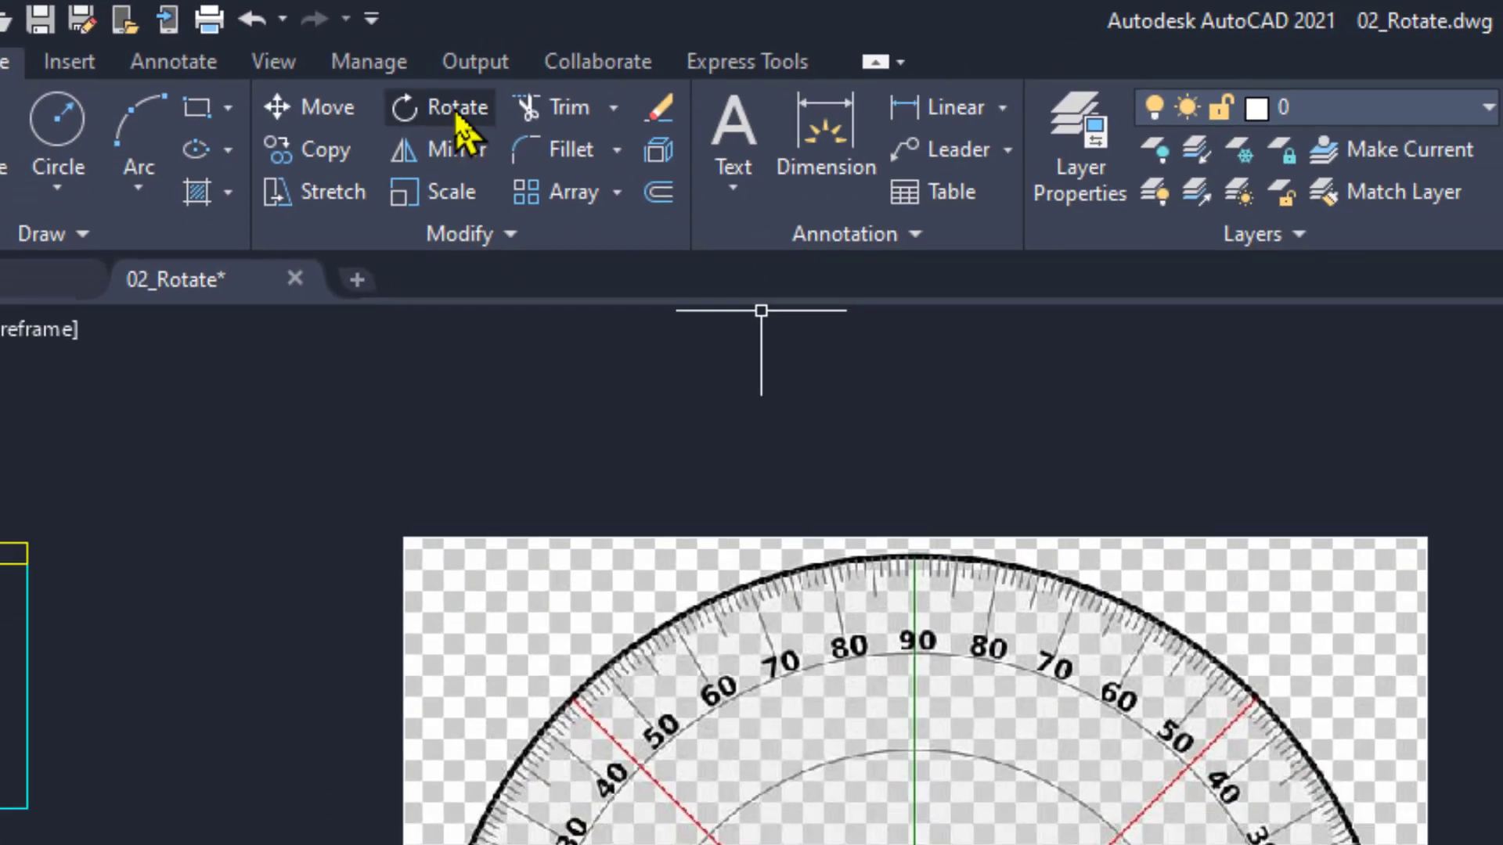
Rotate the clock hand 90 degrees counterclockwise about the clock's center and undo that rotation
click(567, 145)
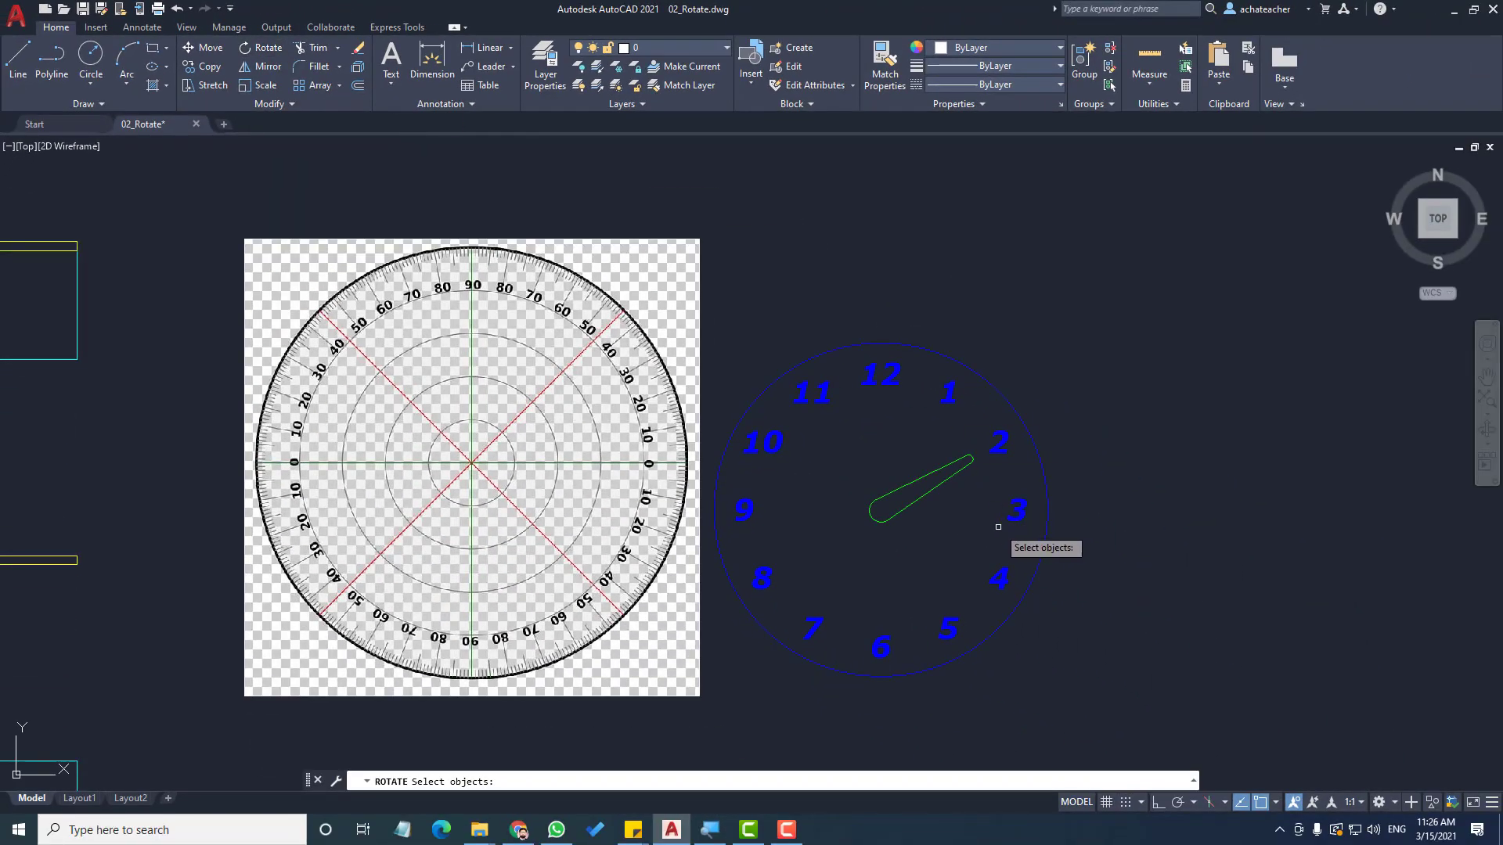
scroll(998, 525, up, 2)
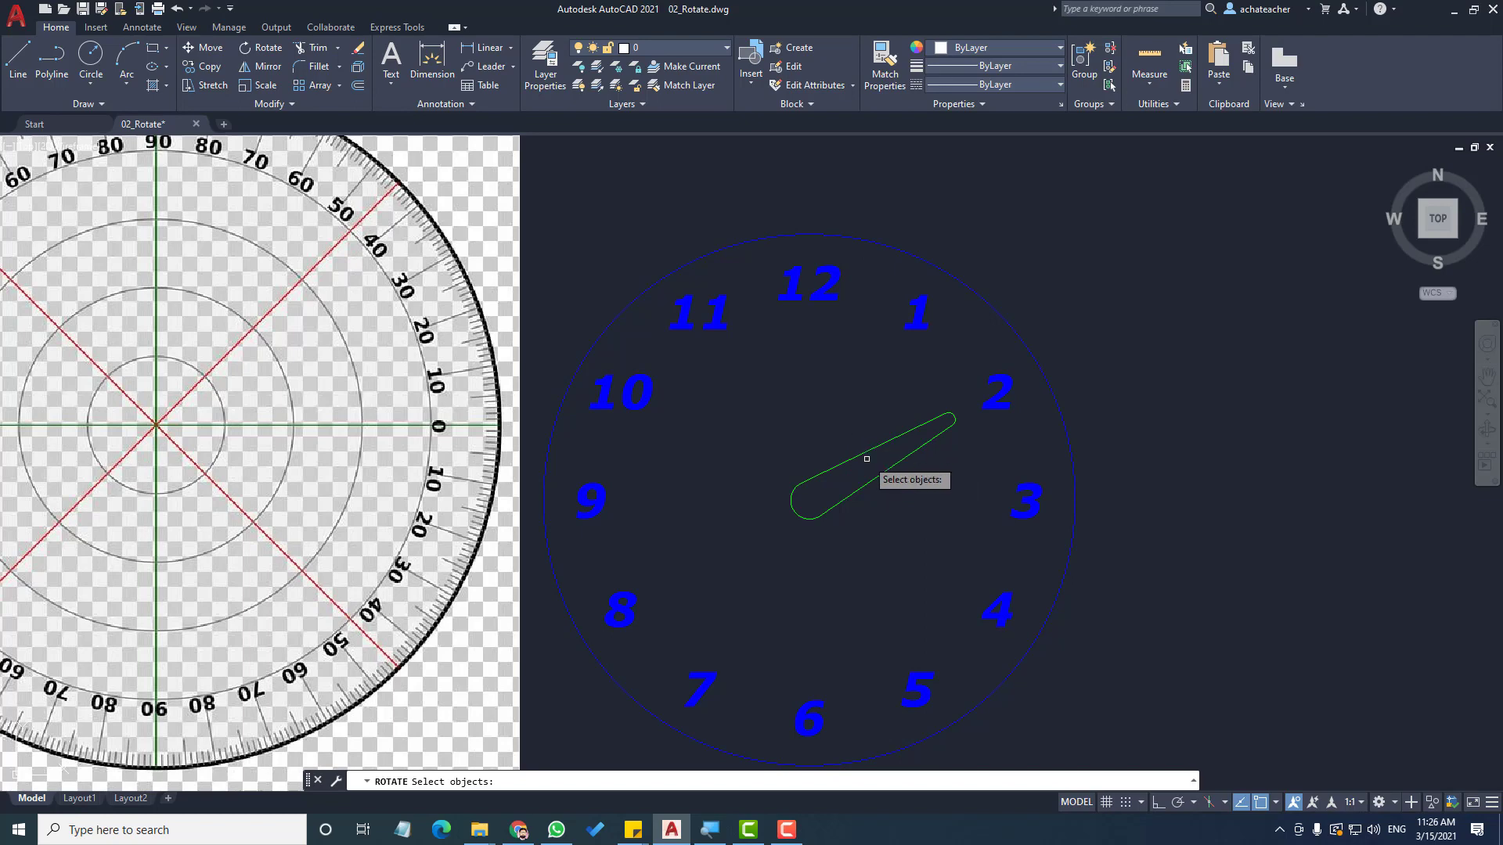
click(884, 471)
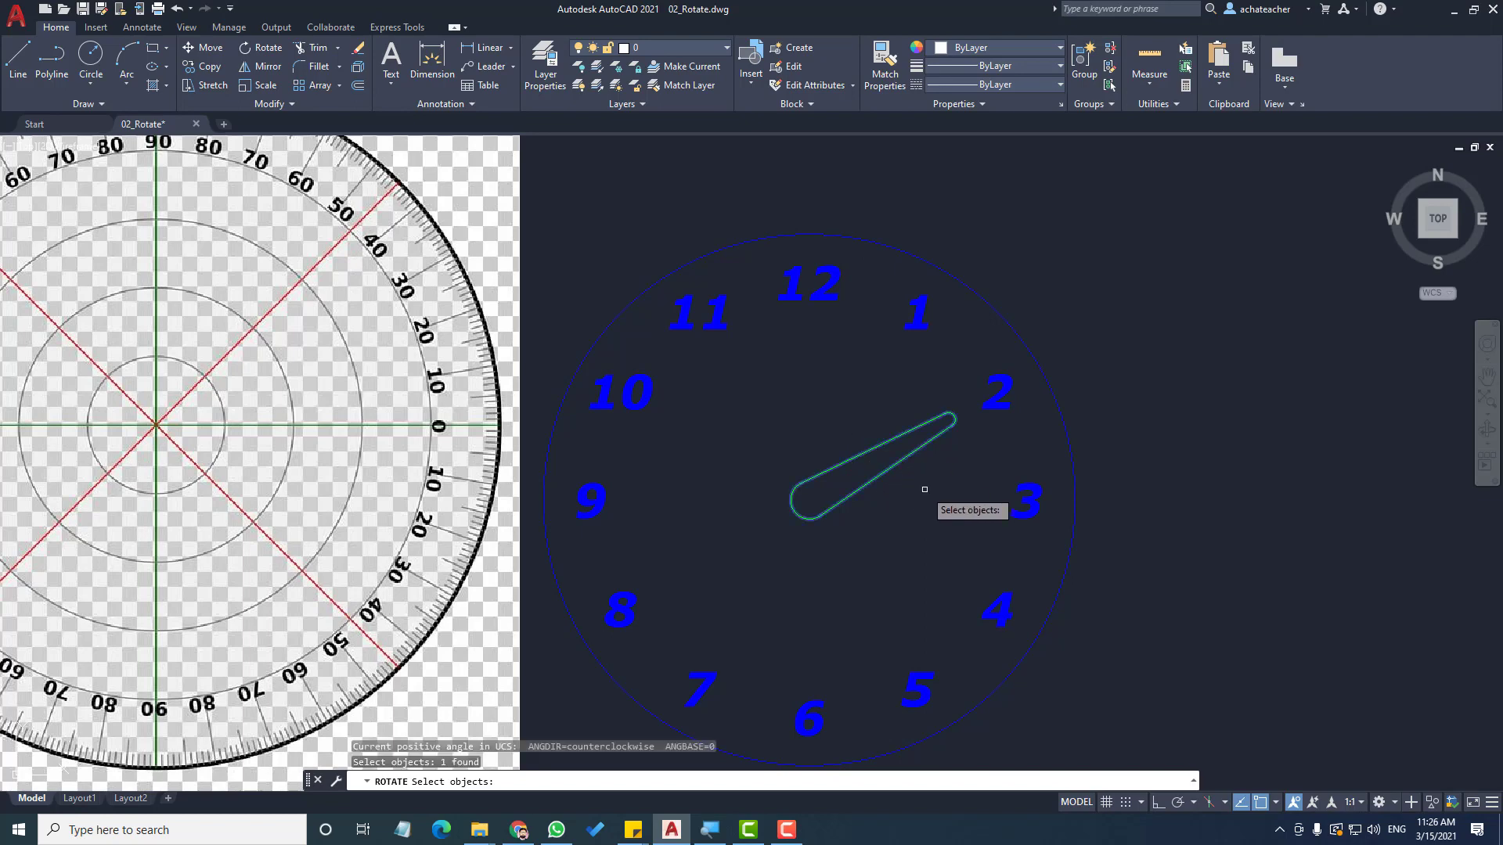
key(Return)
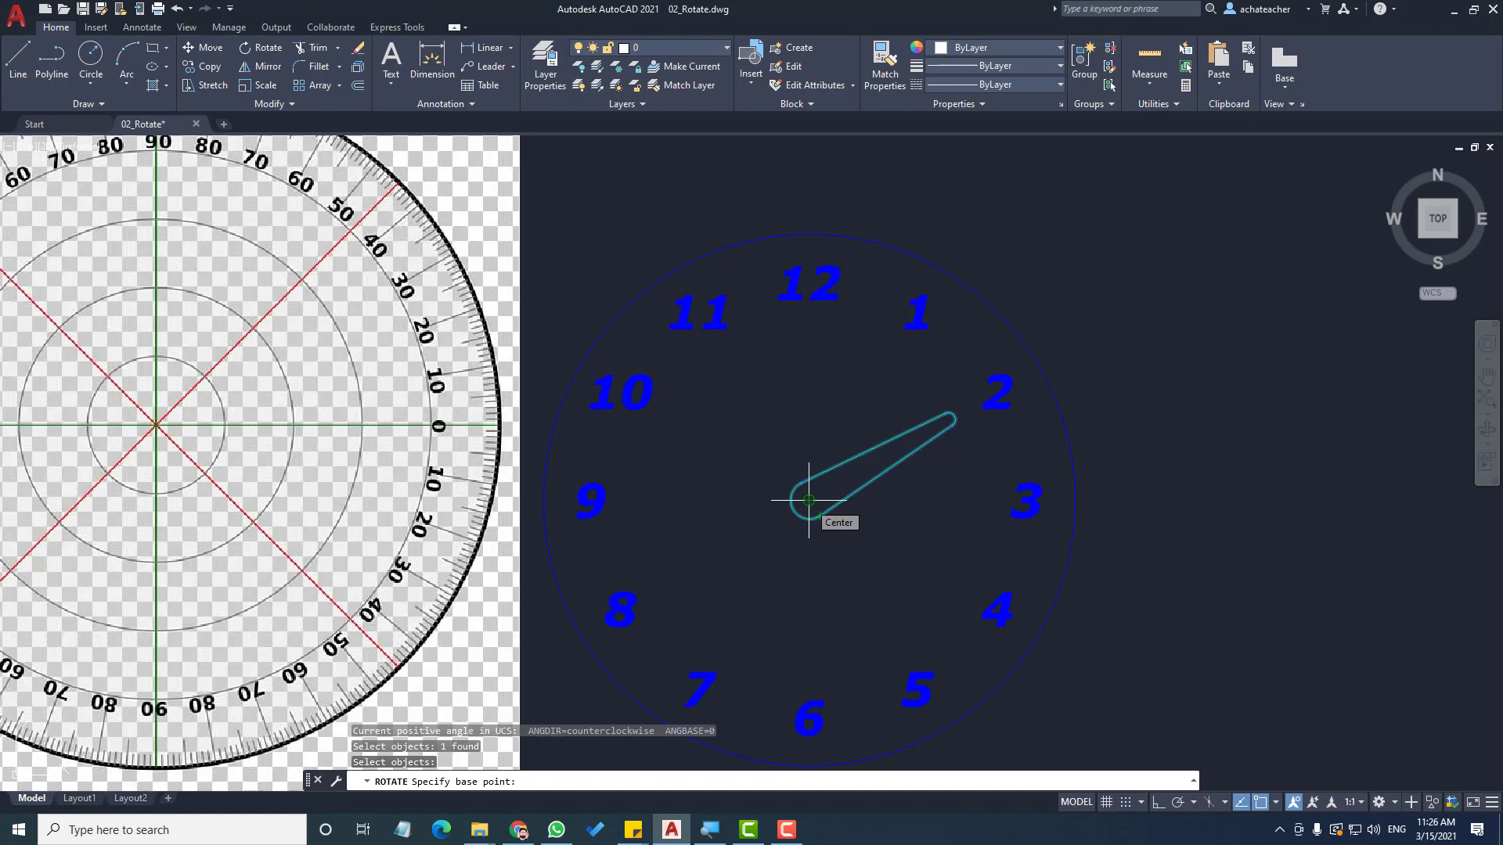
click(808, 499)
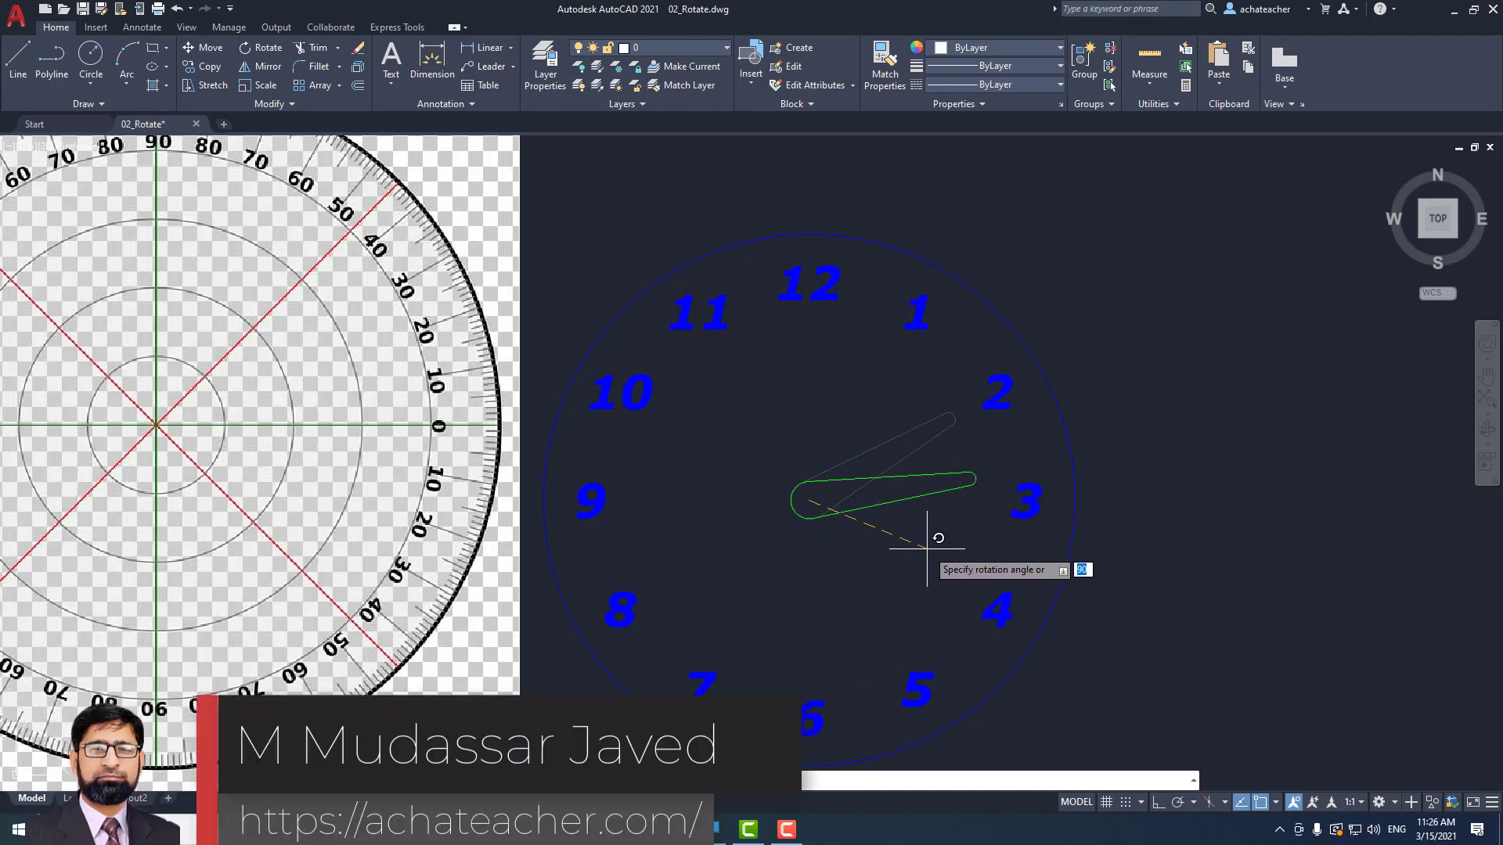
scroll(939, 554, down, 2)
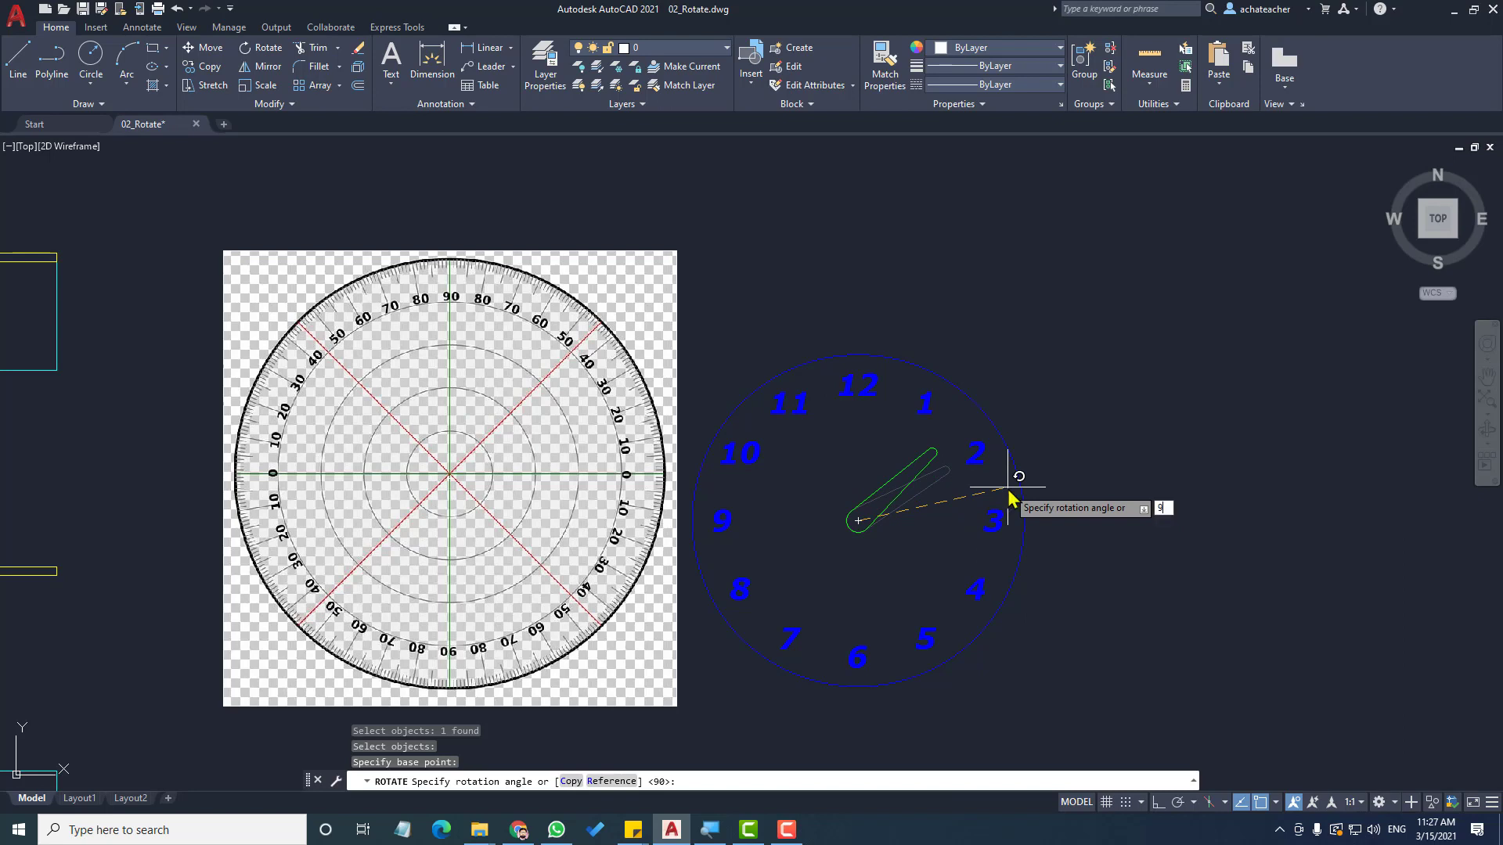
key(Return)
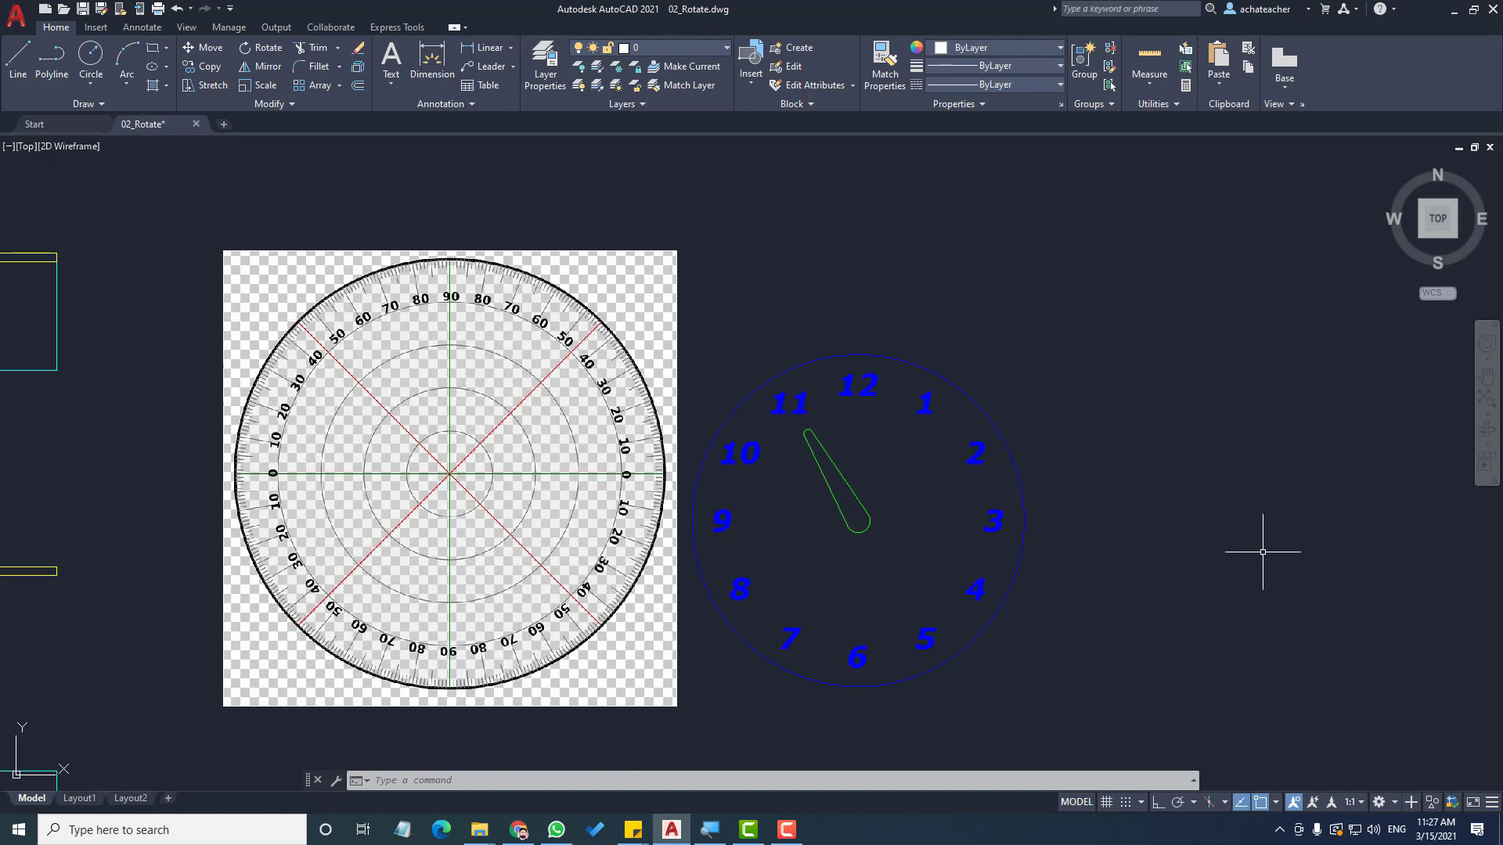
key(ctrl+z)
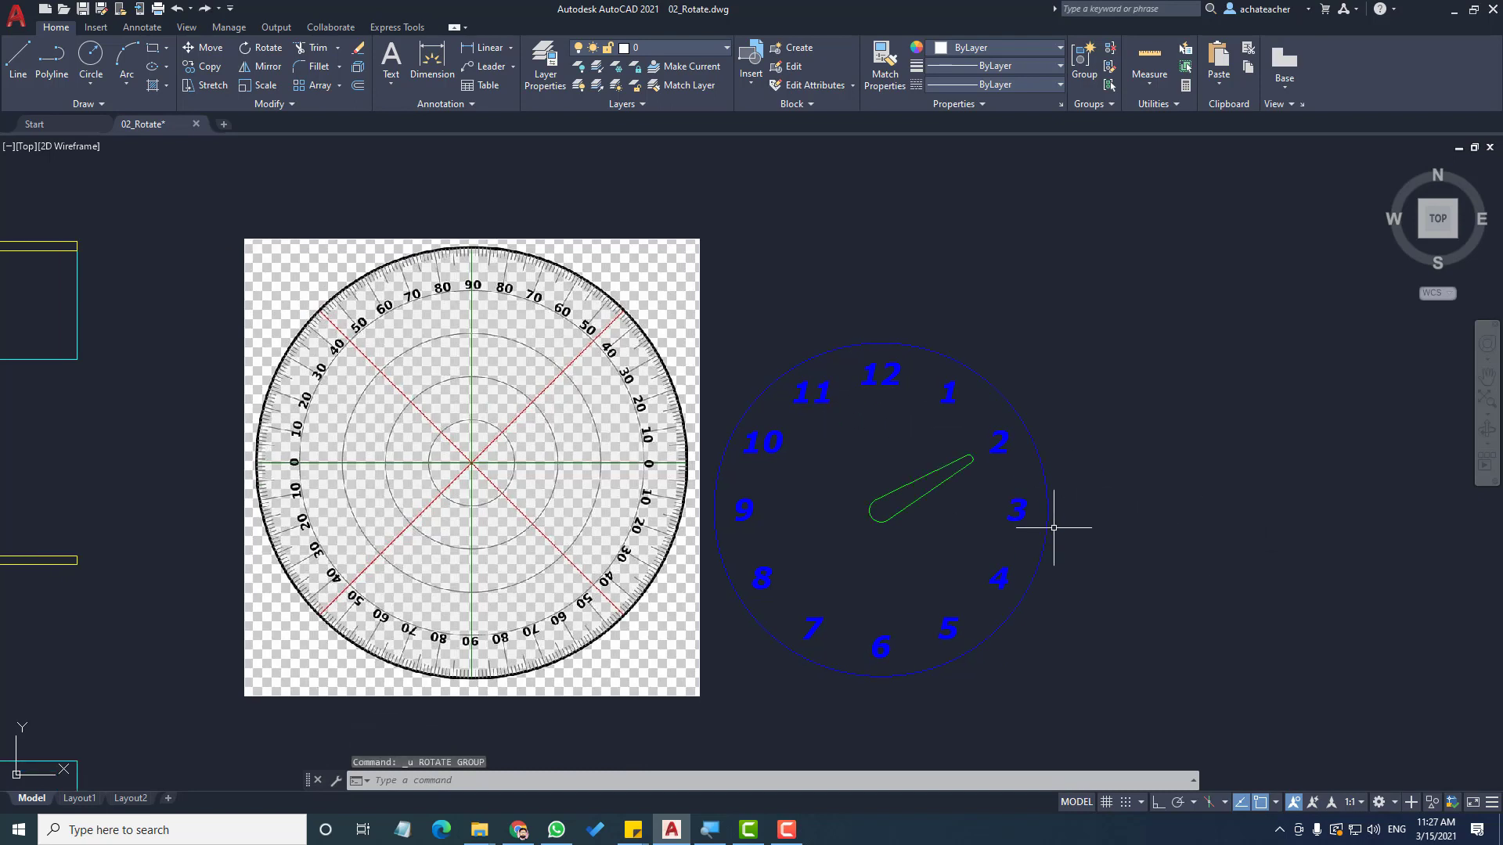
Rotate the clock hand 30 degrees clockwise about the clock's center so it points at 3
click(265, 48)
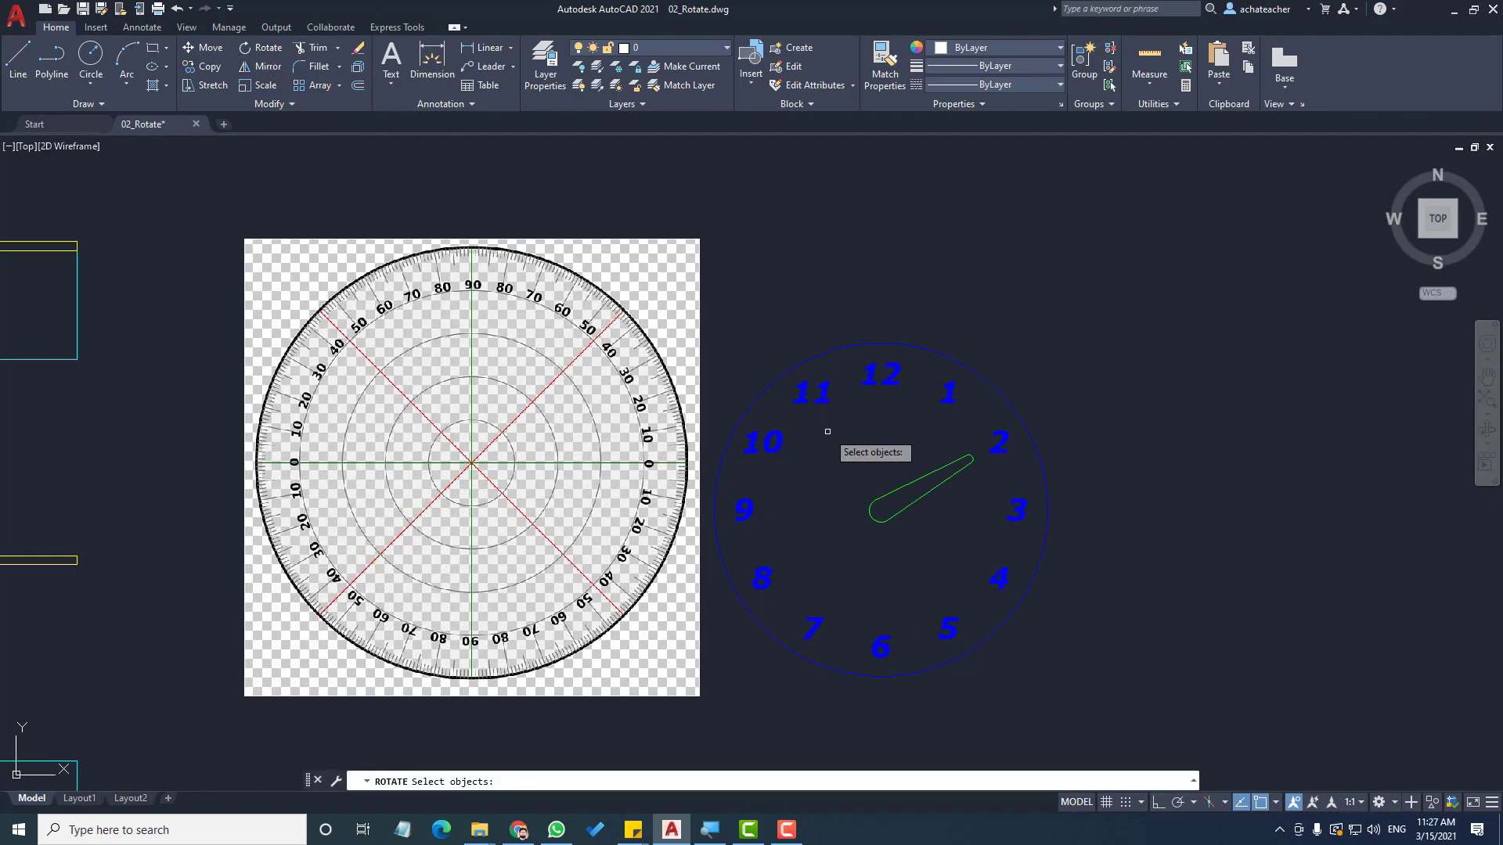
click(916, 498)
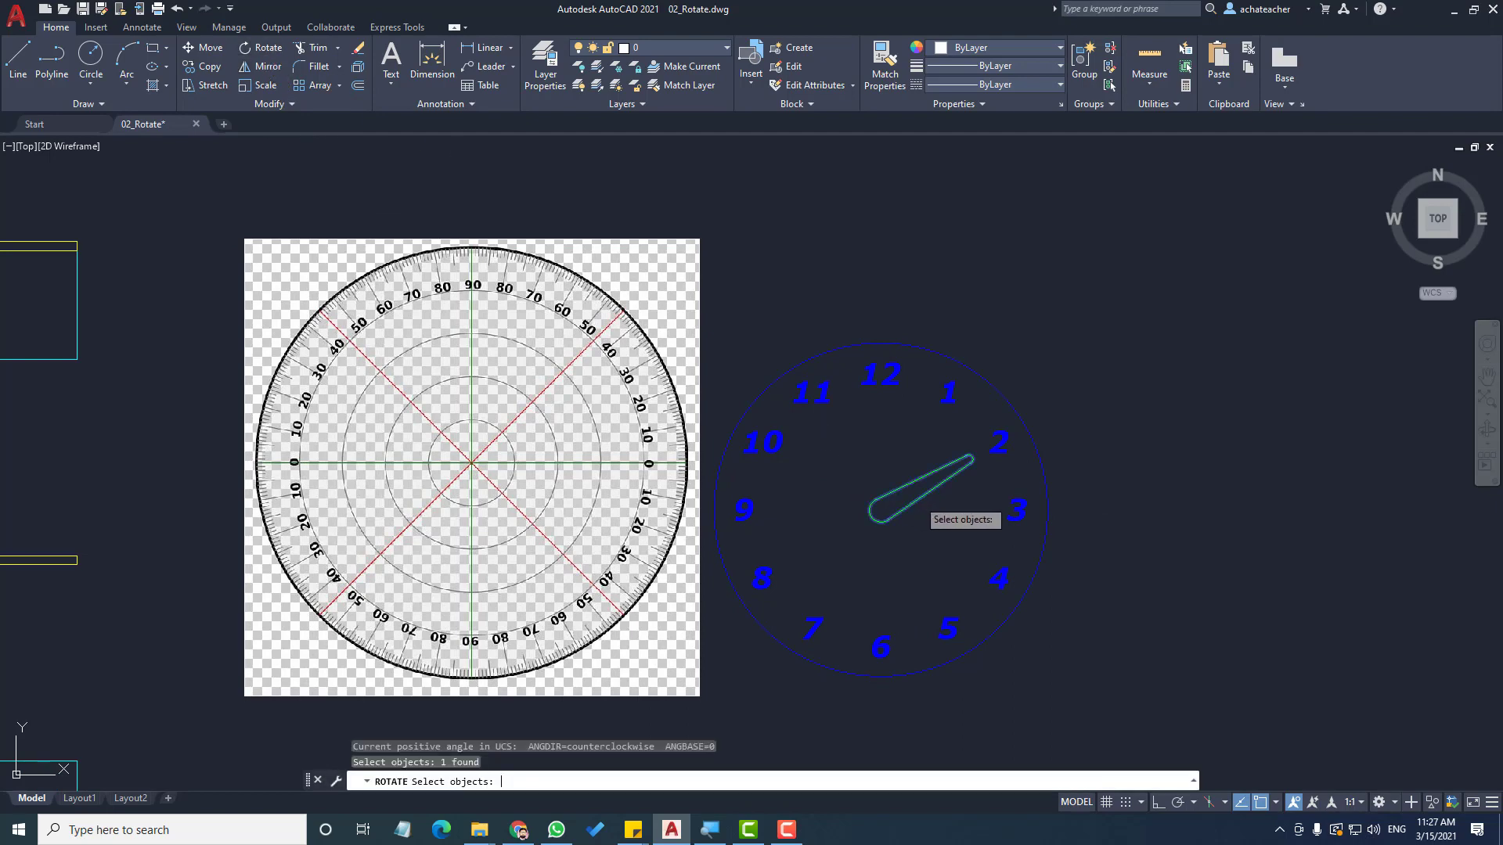
key(Return)
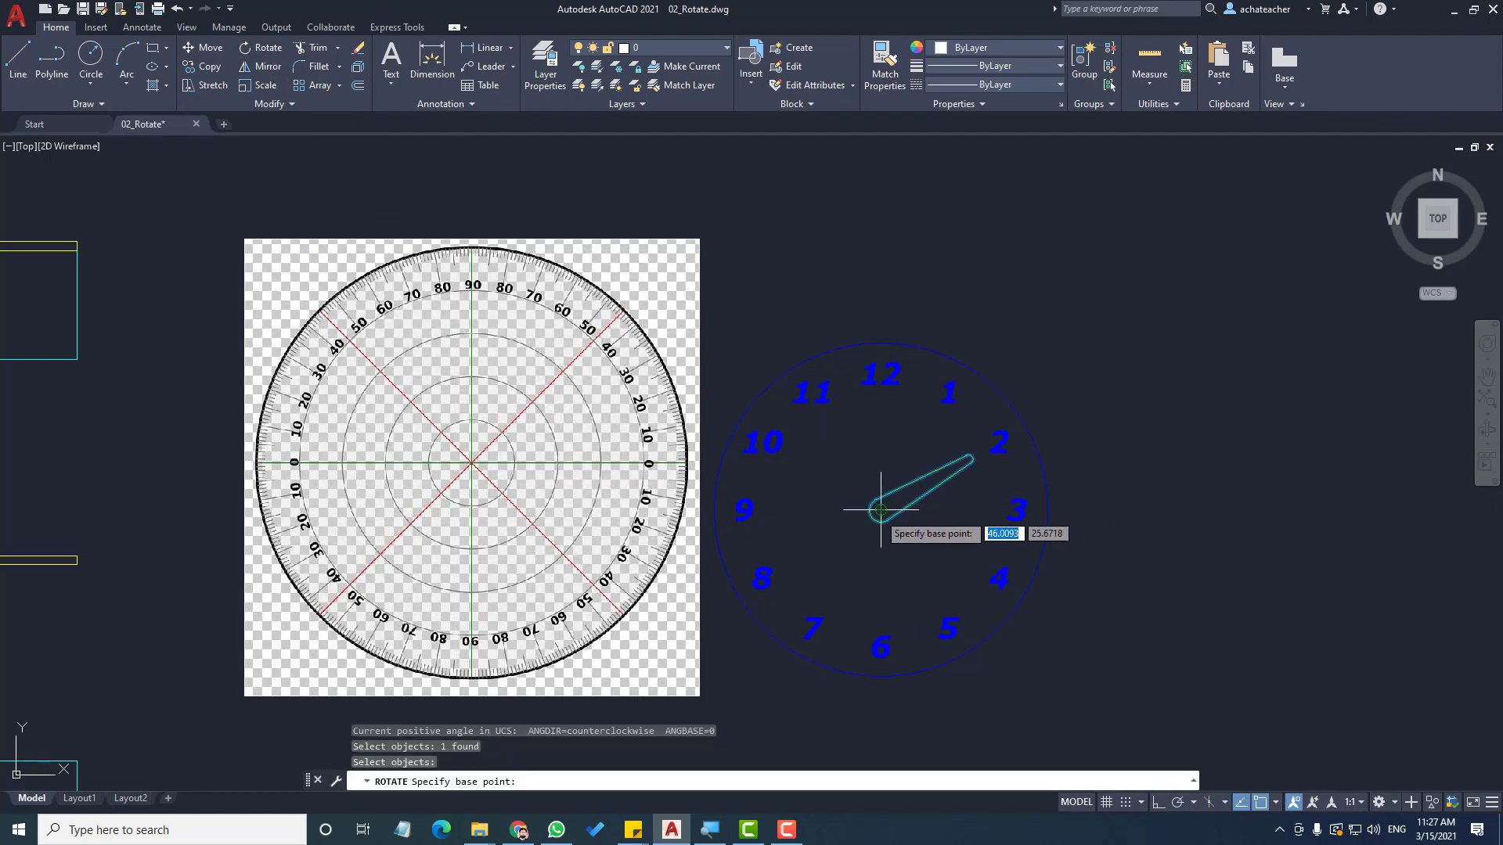
click(881, 510)
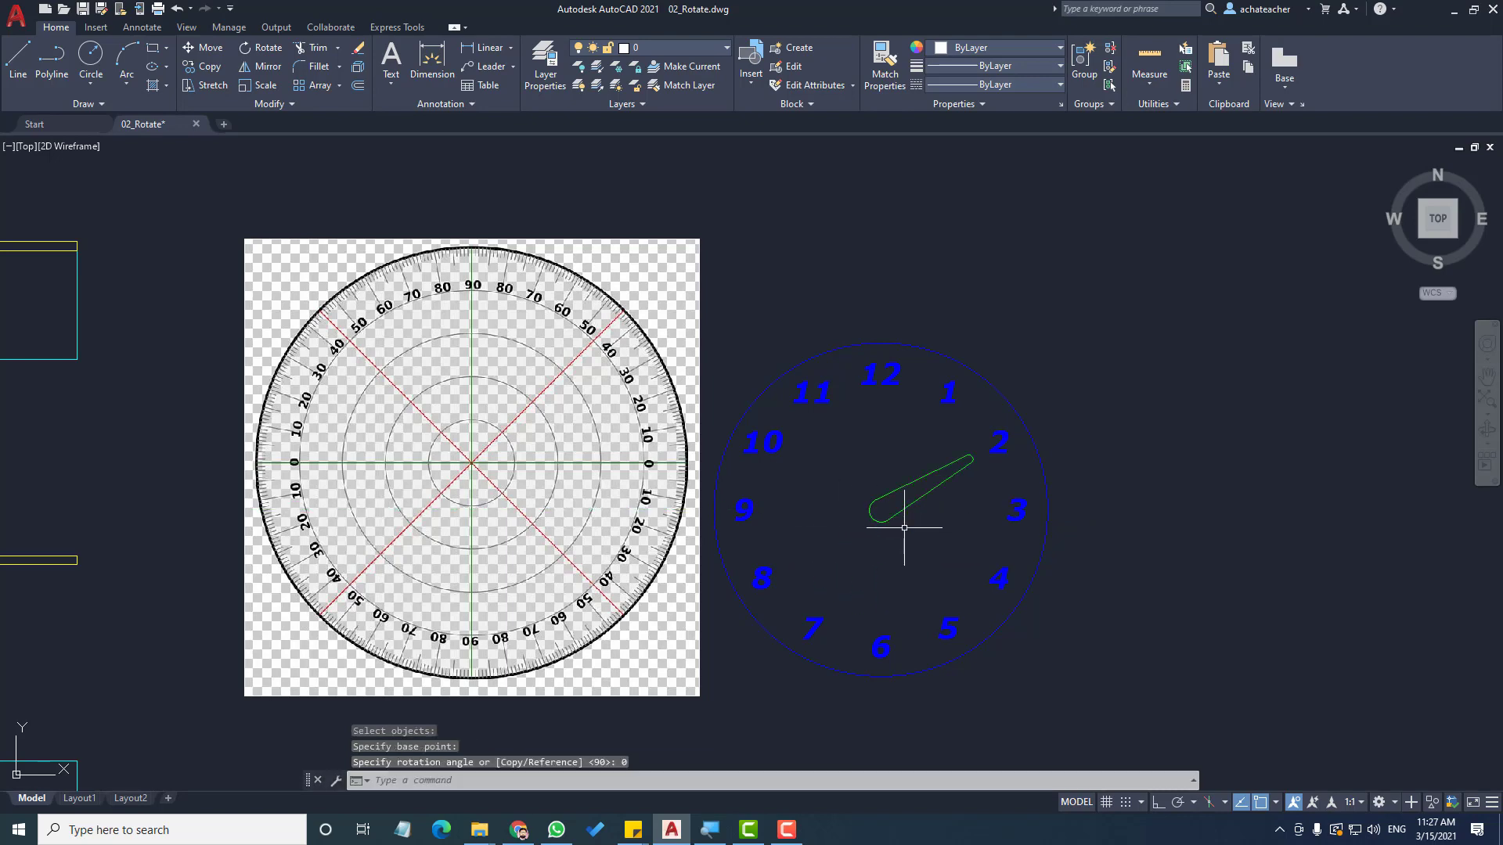
click(881, 511)
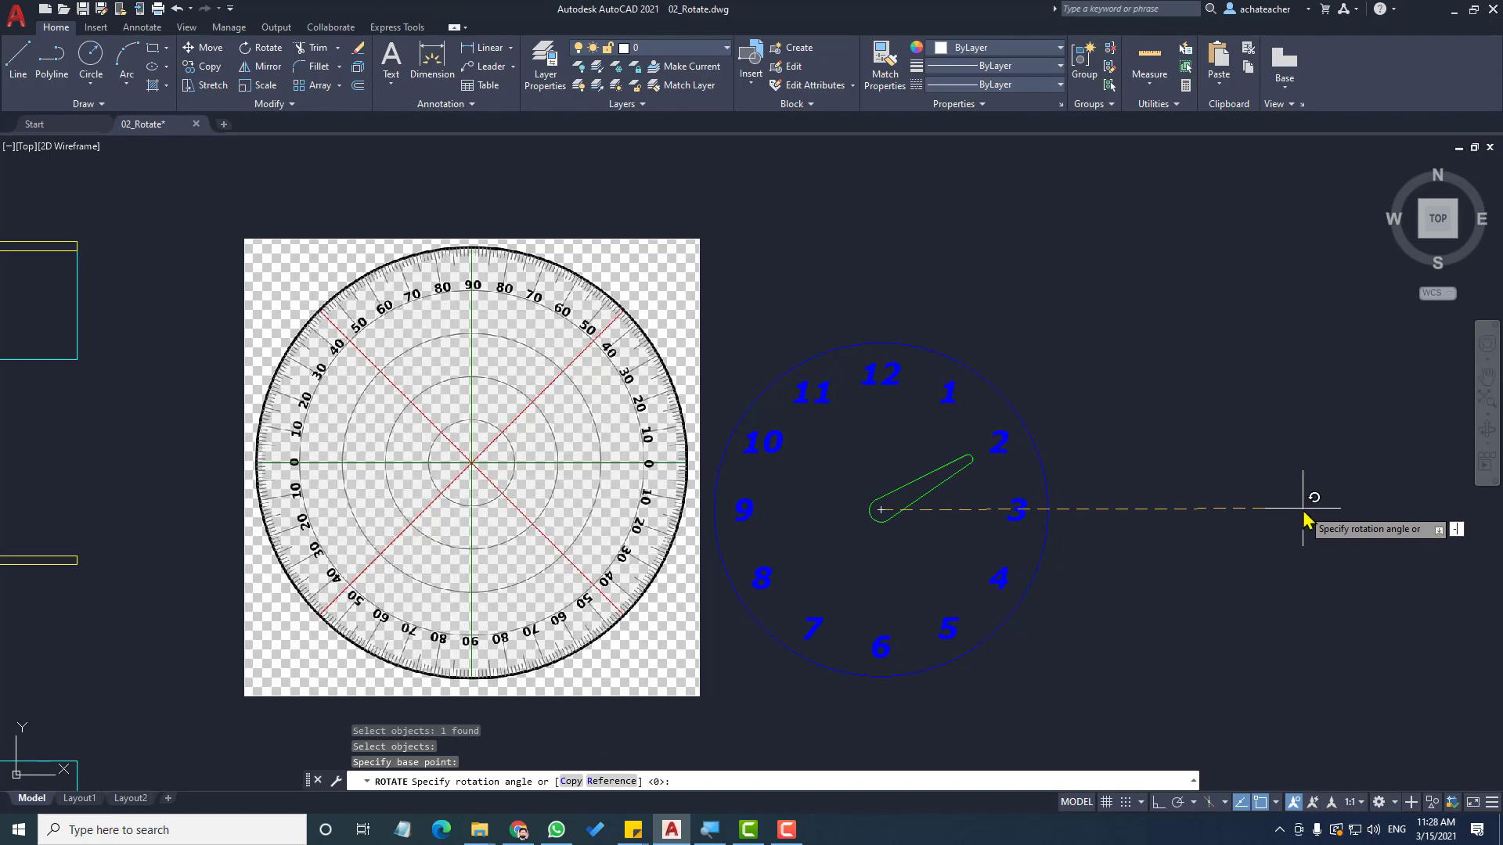
key(Return)
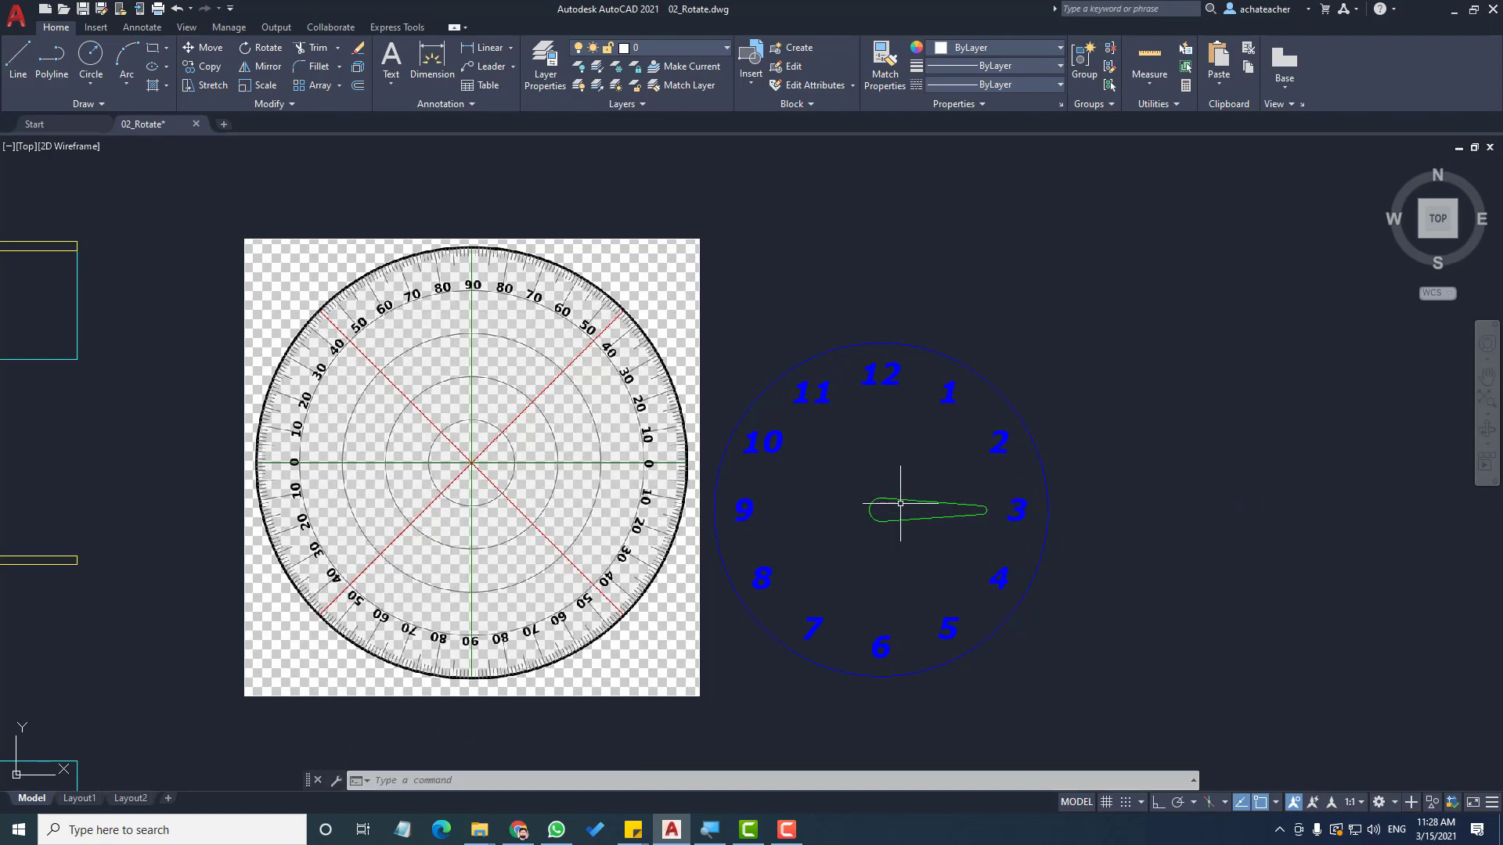
Rotate the clock hand 180 degrees about the clock's center so it points at 9
click(263, 48)
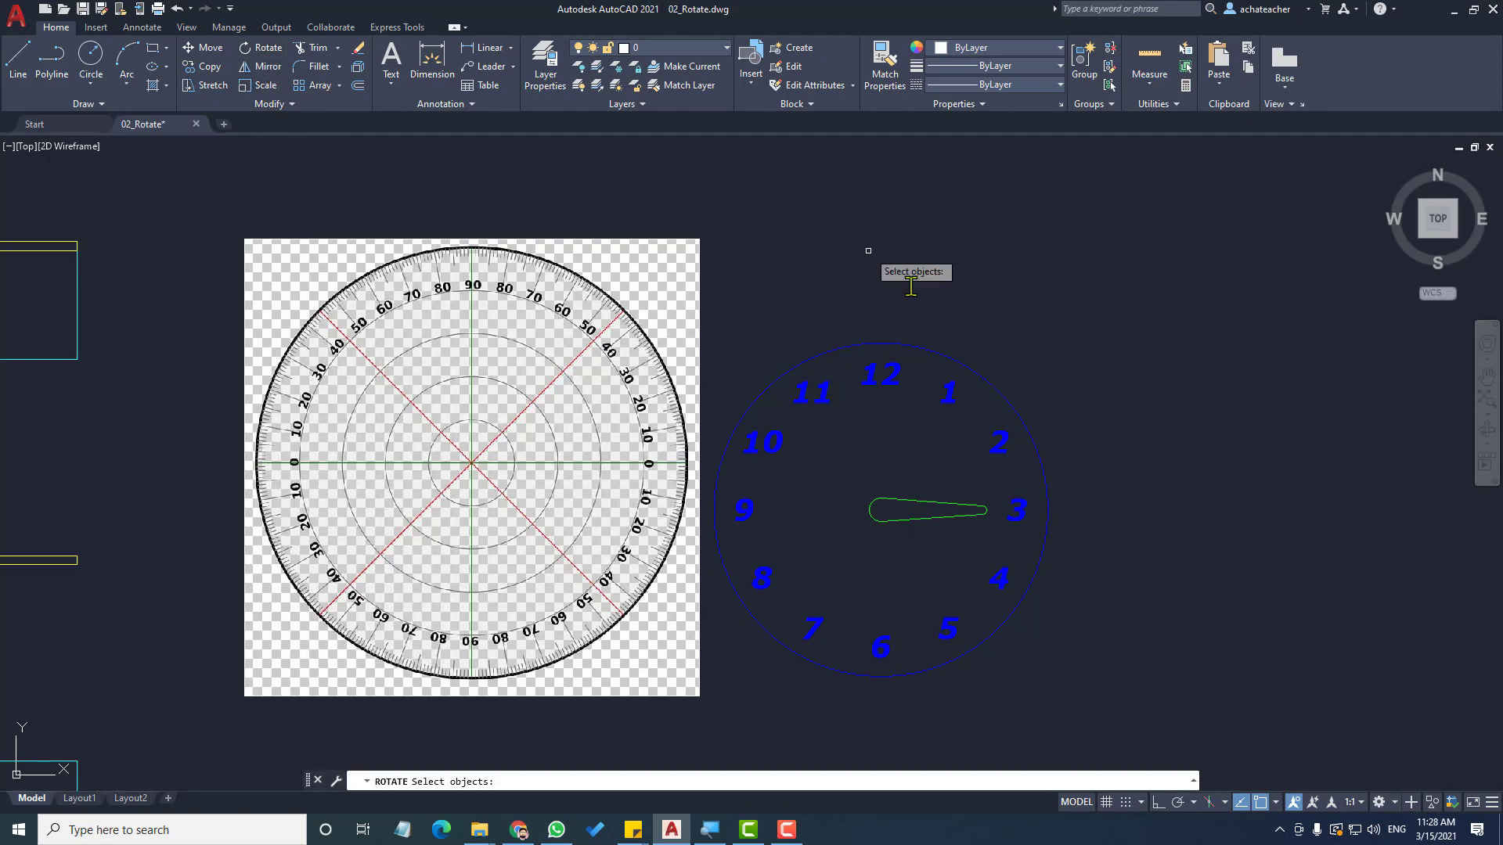
click(932, 521)
key(Return)
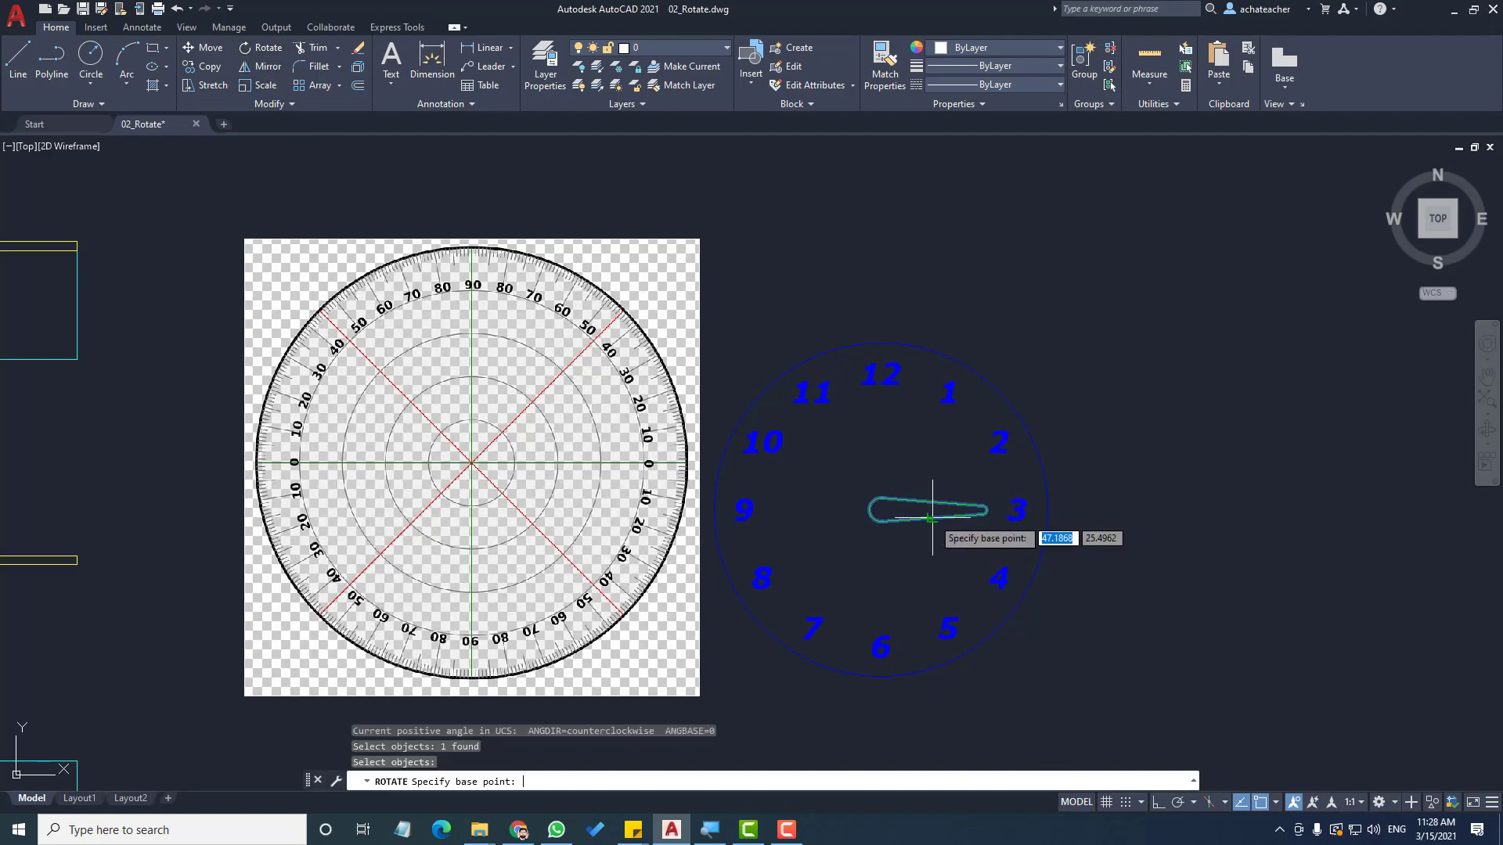
click(880, 510)
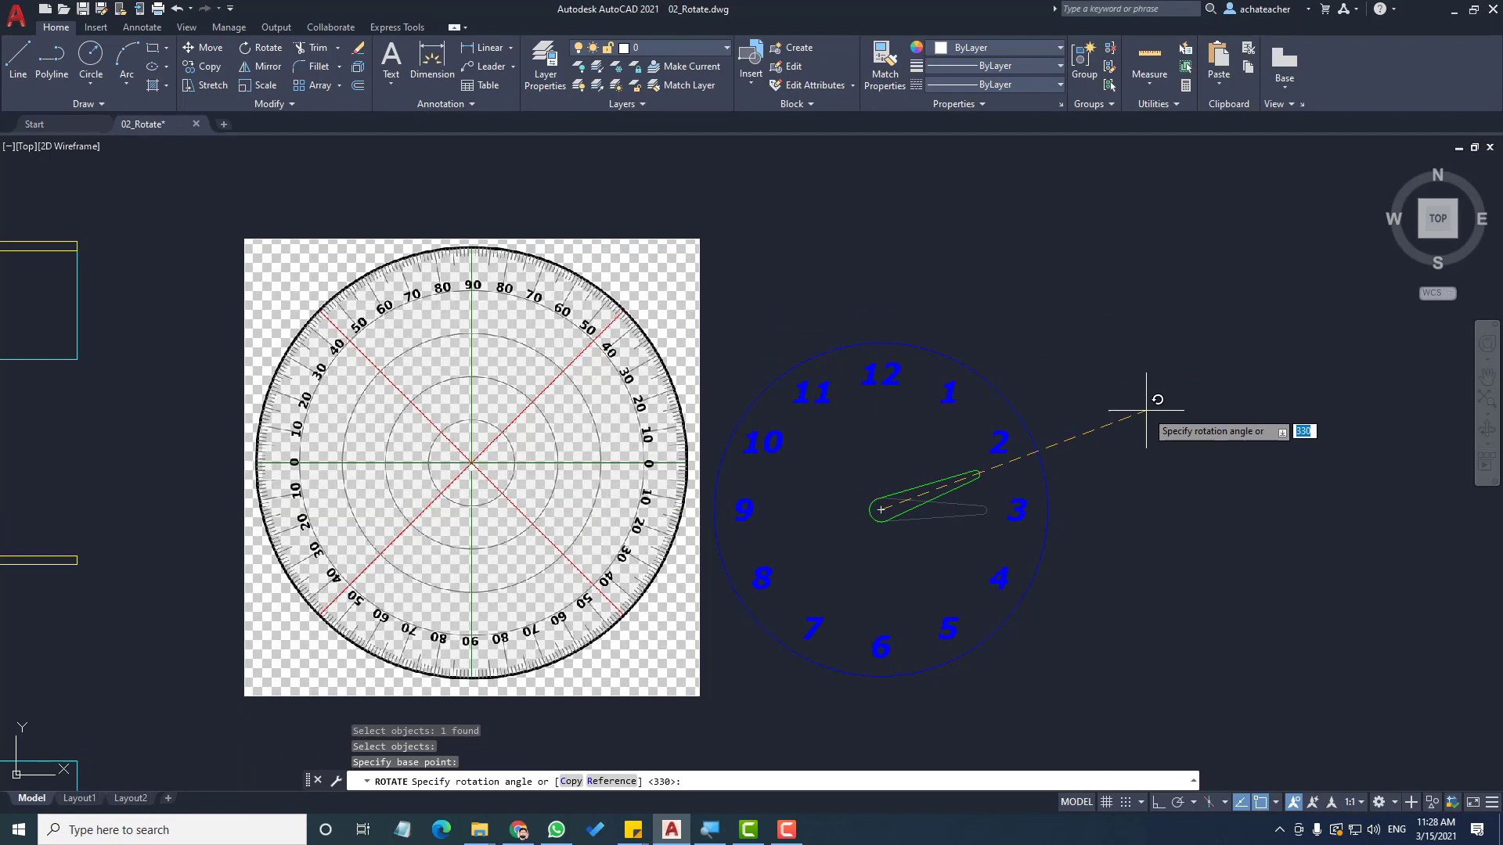
key(Return)
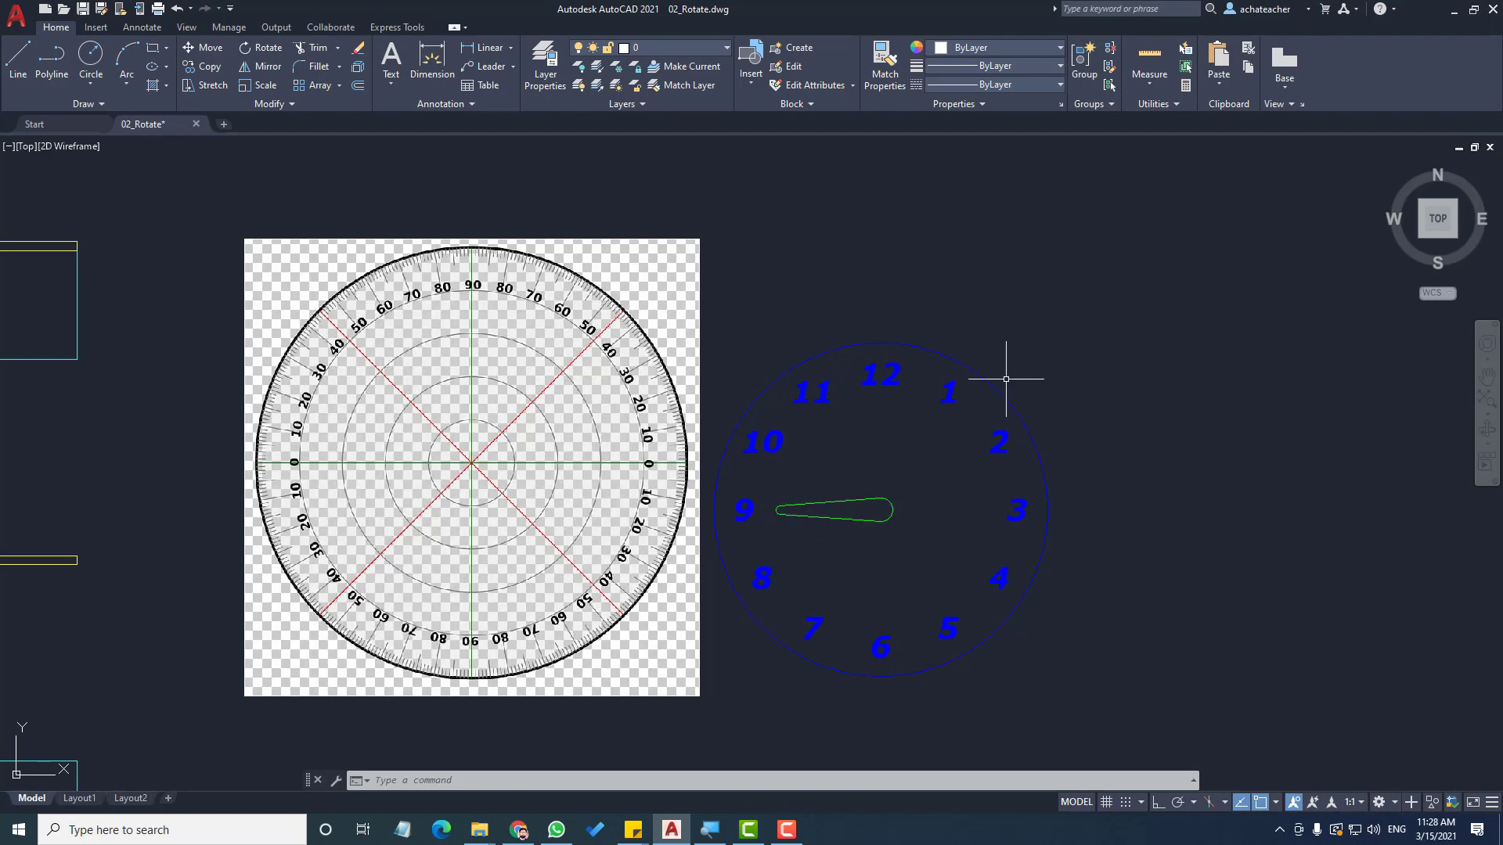
Rotate the clock hand by -180 degrees about the clock's center, bringing it back to 3
click(259, 49)
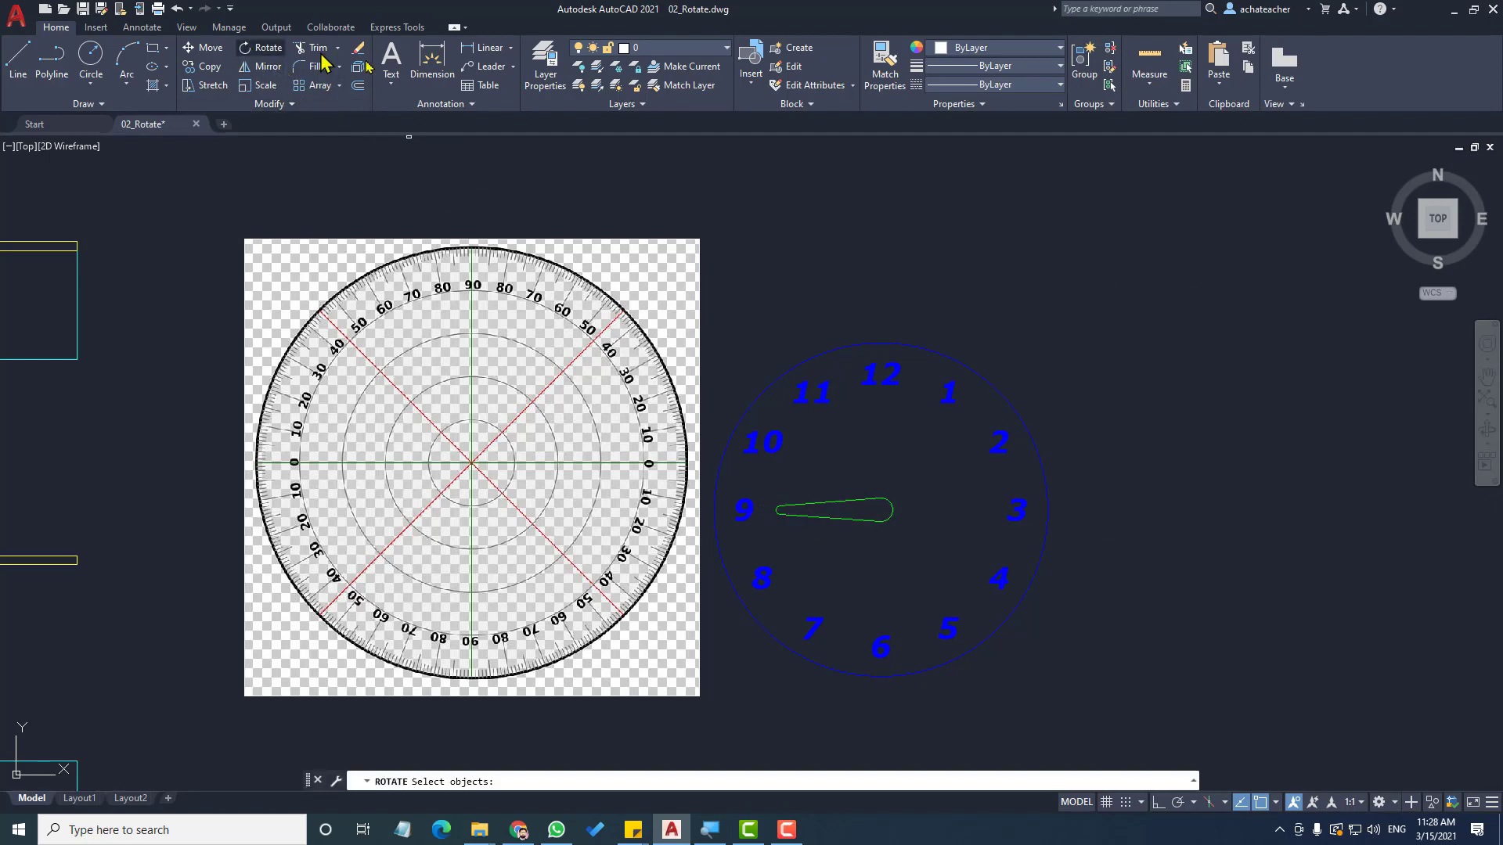
click(862, 517)
key(Return)
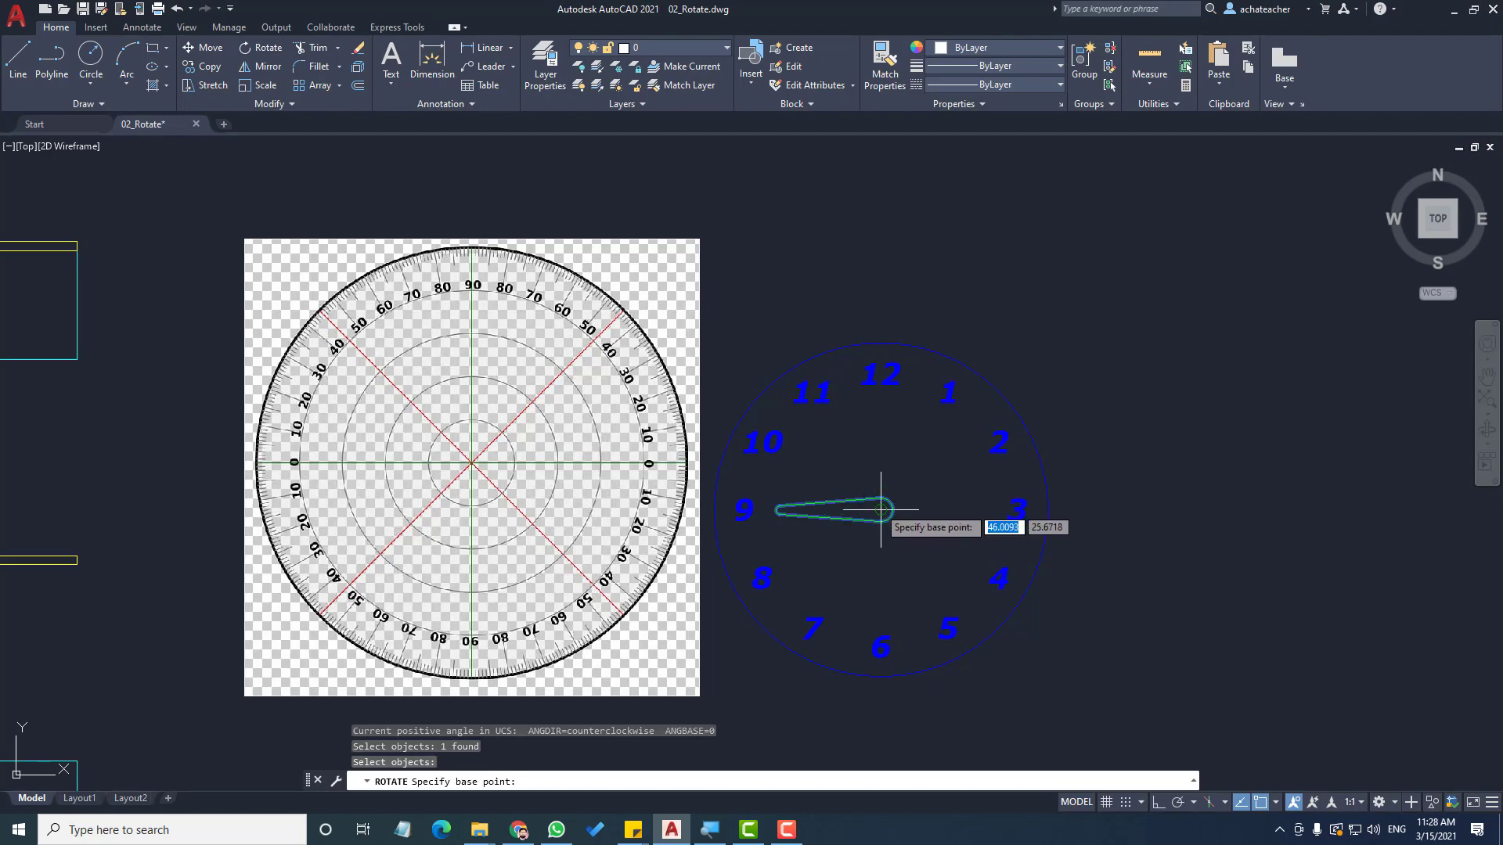
click(880, 509)
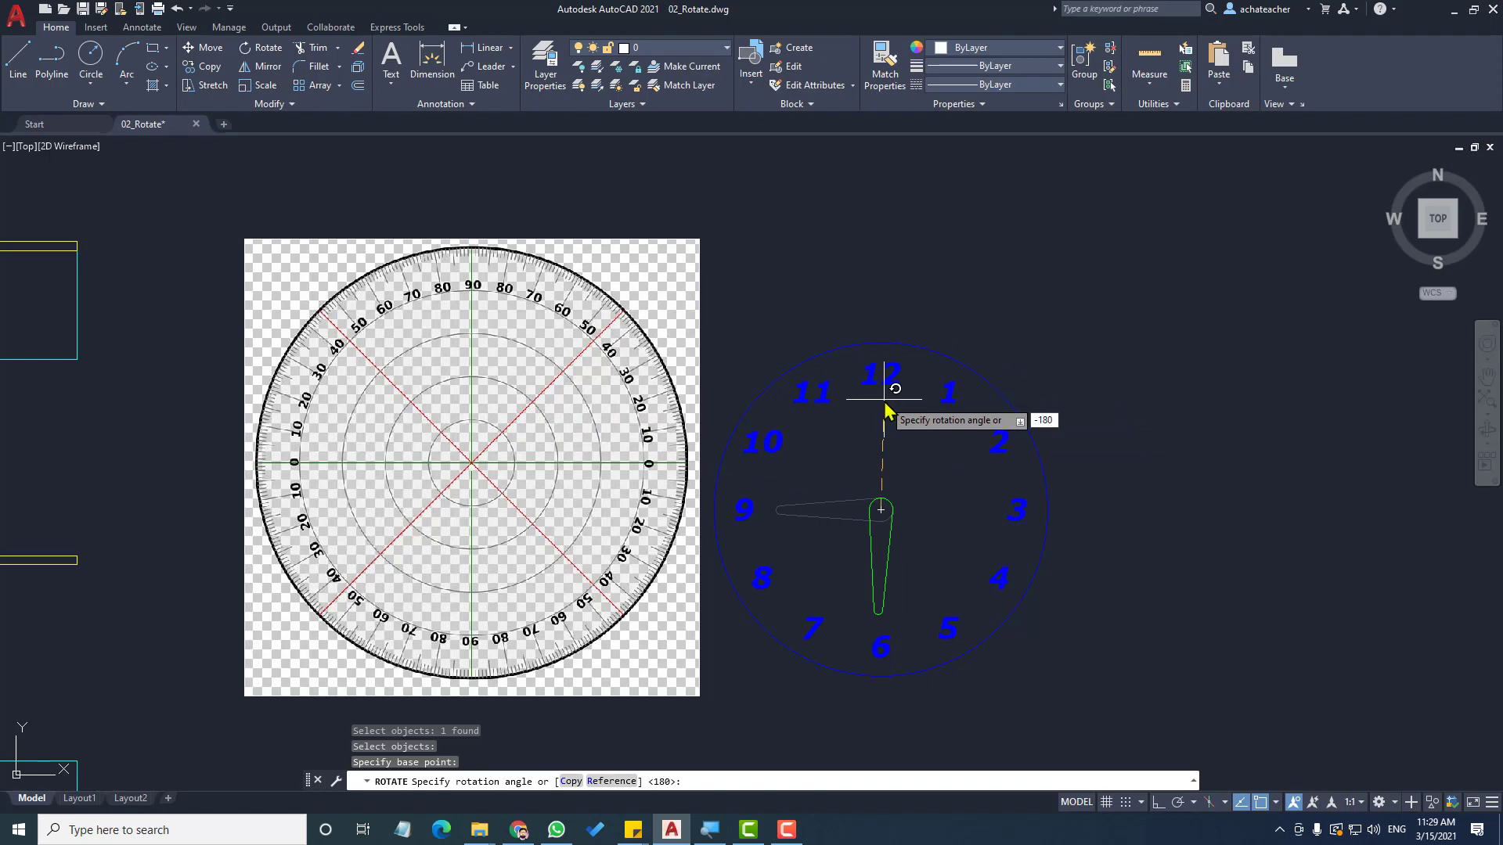
key(Return)
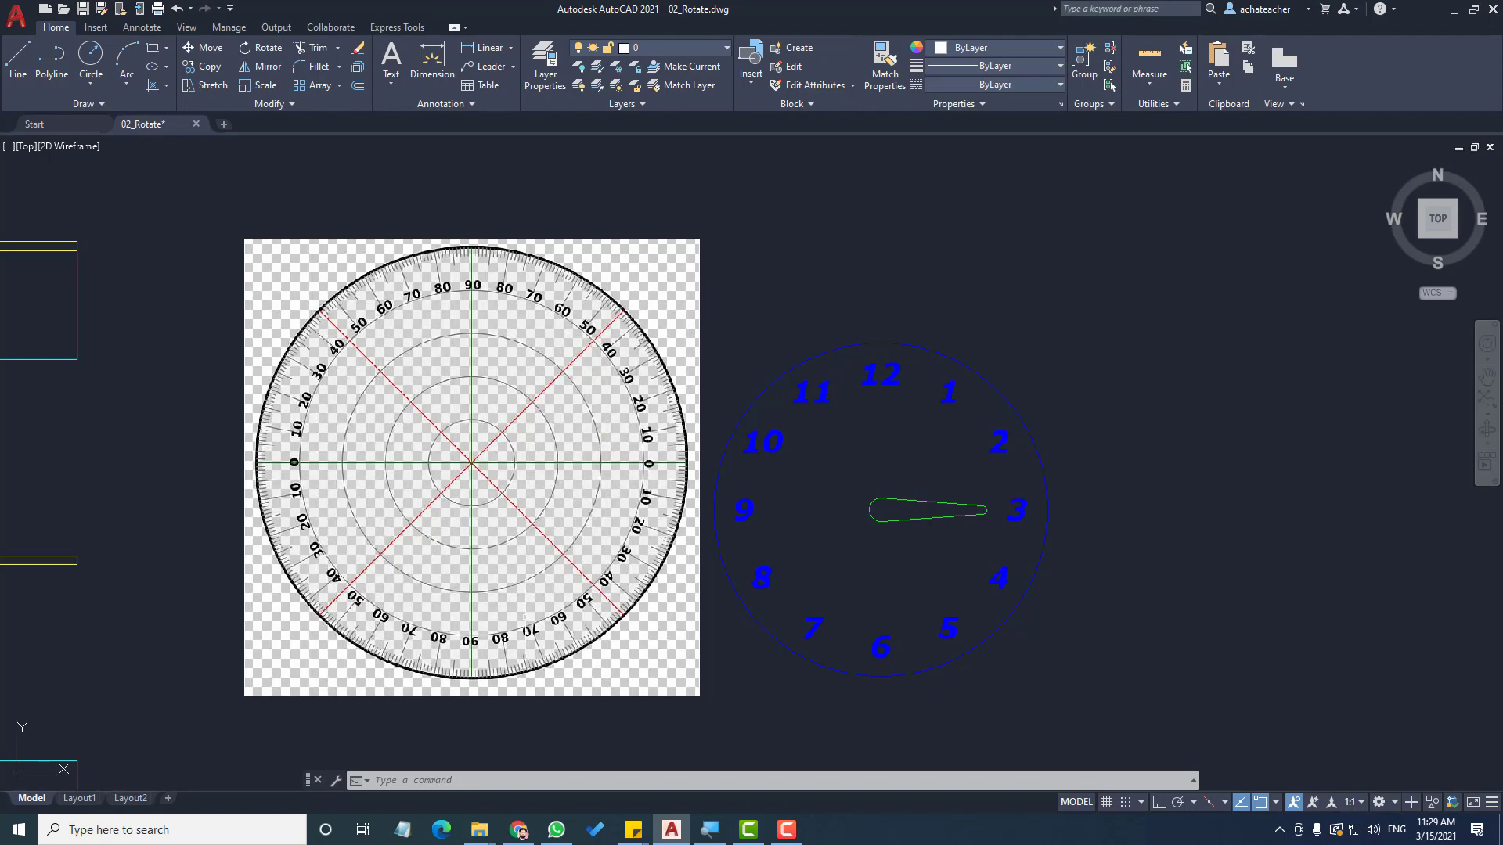
scroll(744, 567, down, 3)
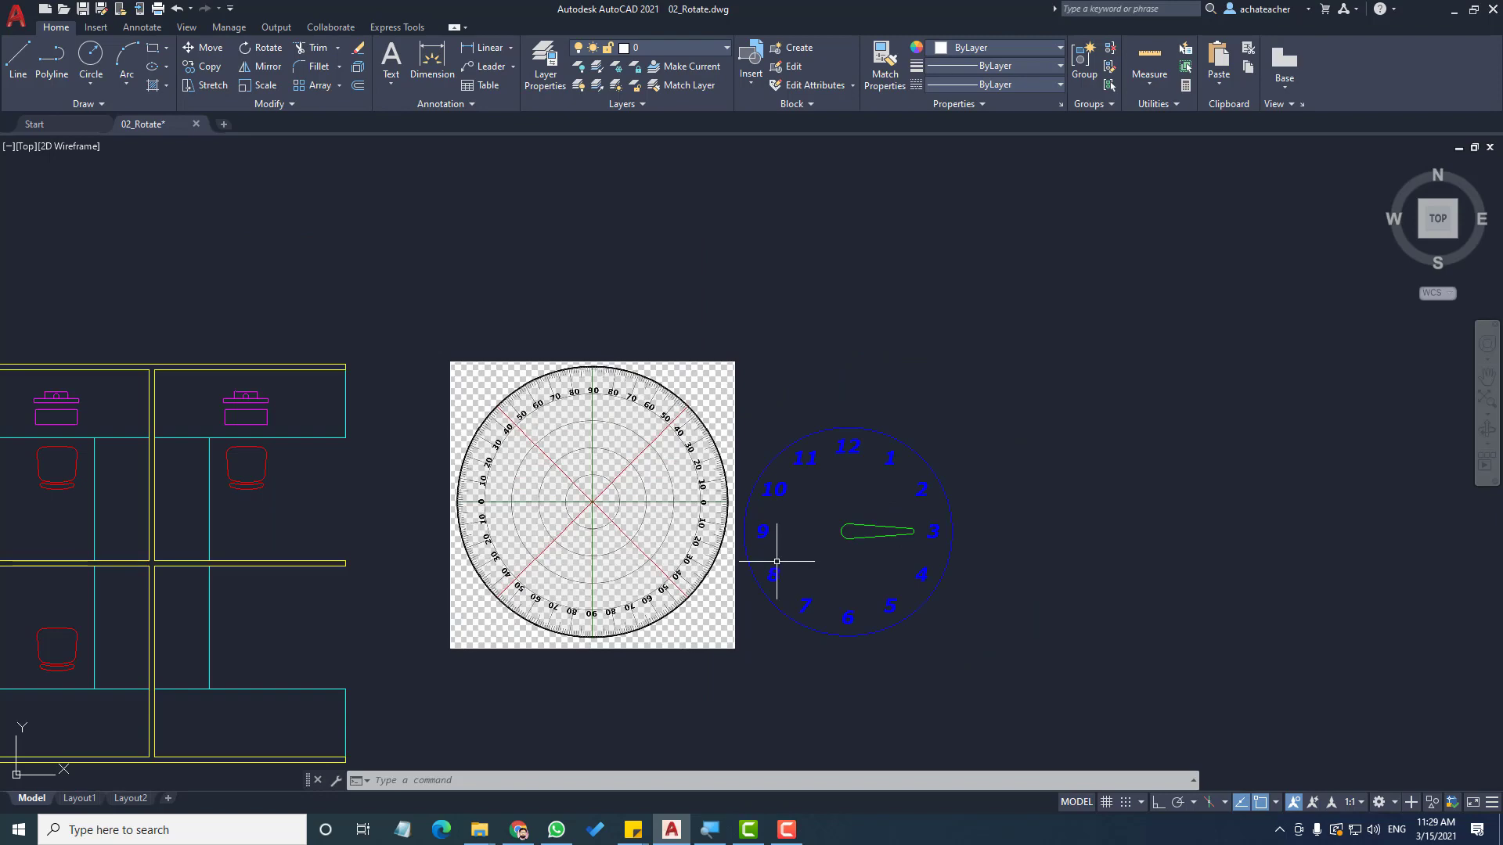
scroll(778, 572, down, 1)
scroll(295, 514, up, 2)
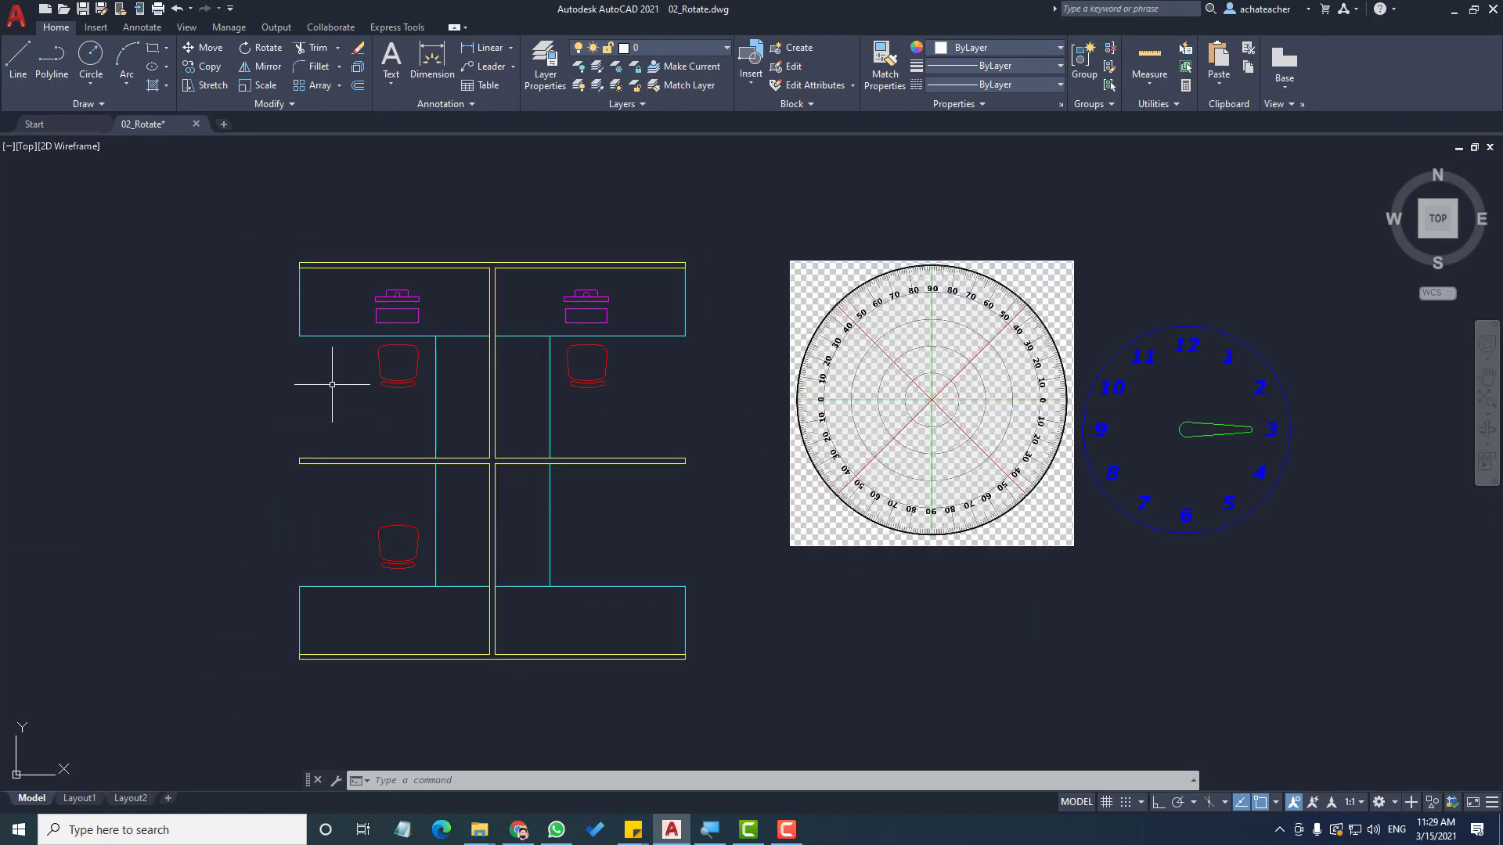
scroll(441, 265, up, 2)
scroll(438, 252, down, 2)
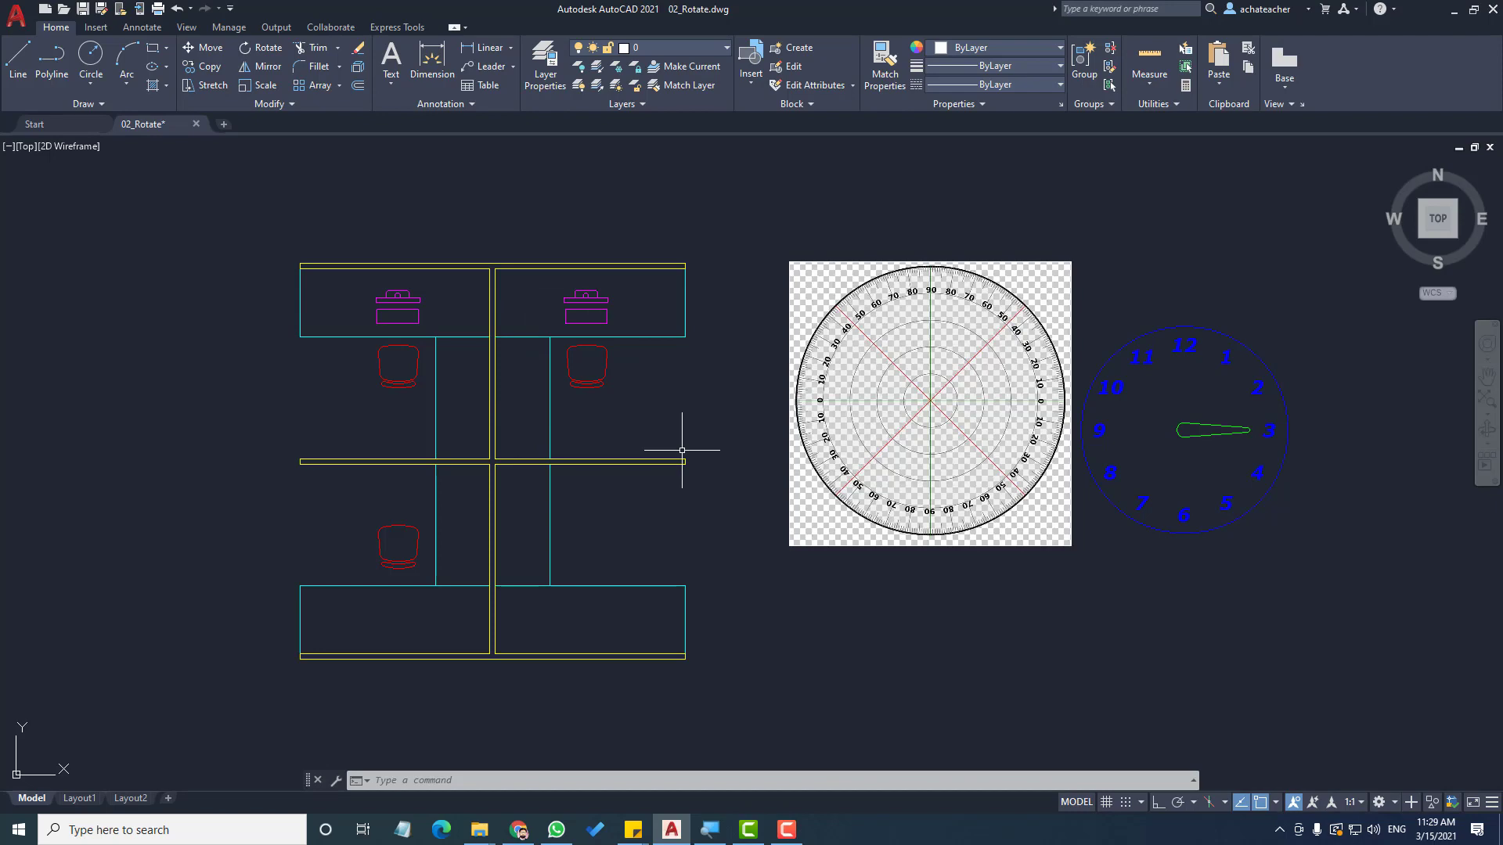
scroll(631, 363, up, 2)
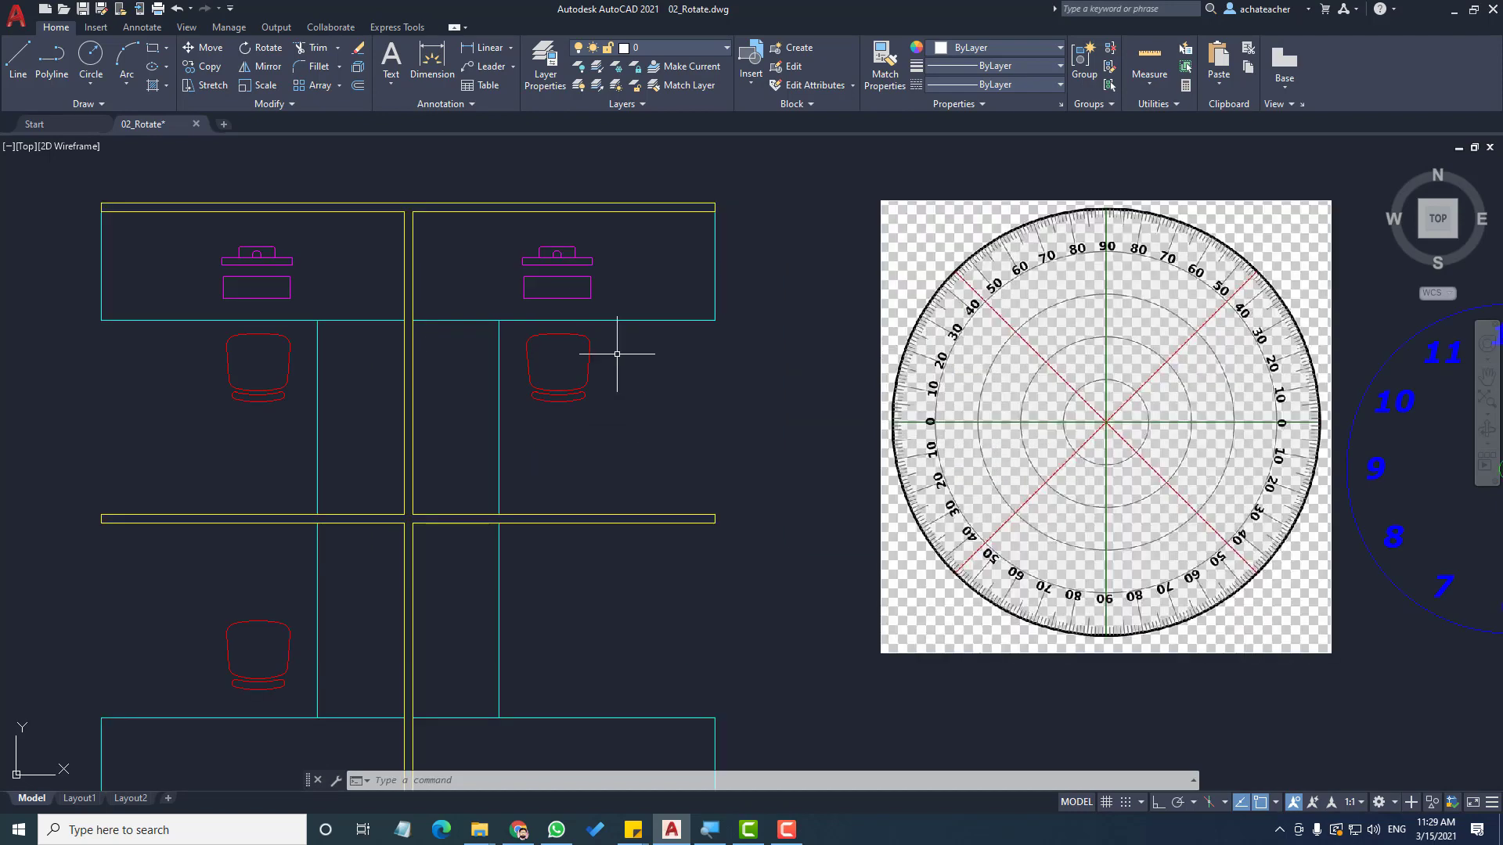
click(261, 48)
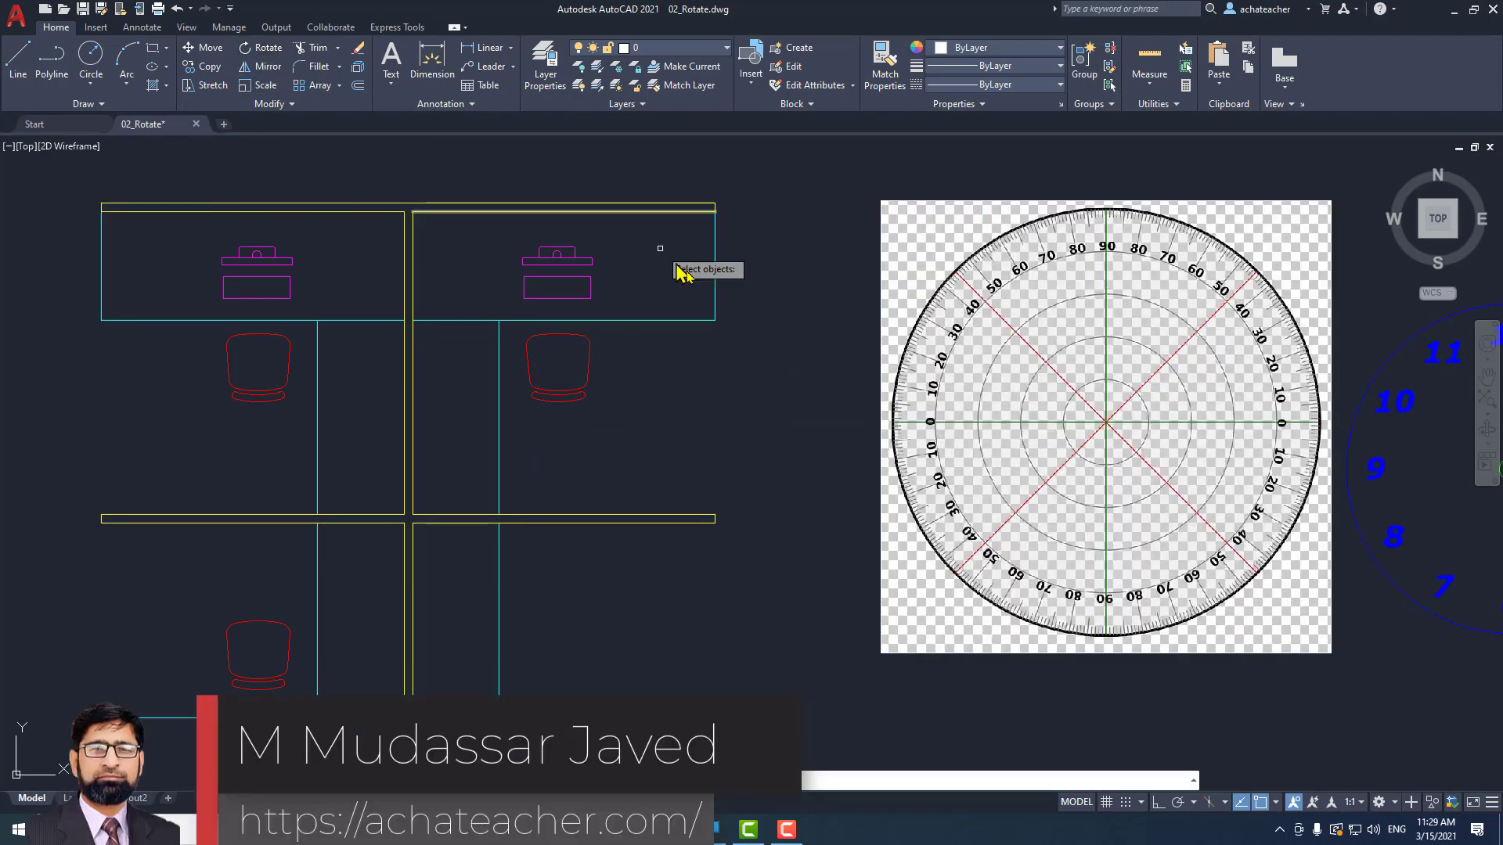
click(716, 281)
click(584, 298)
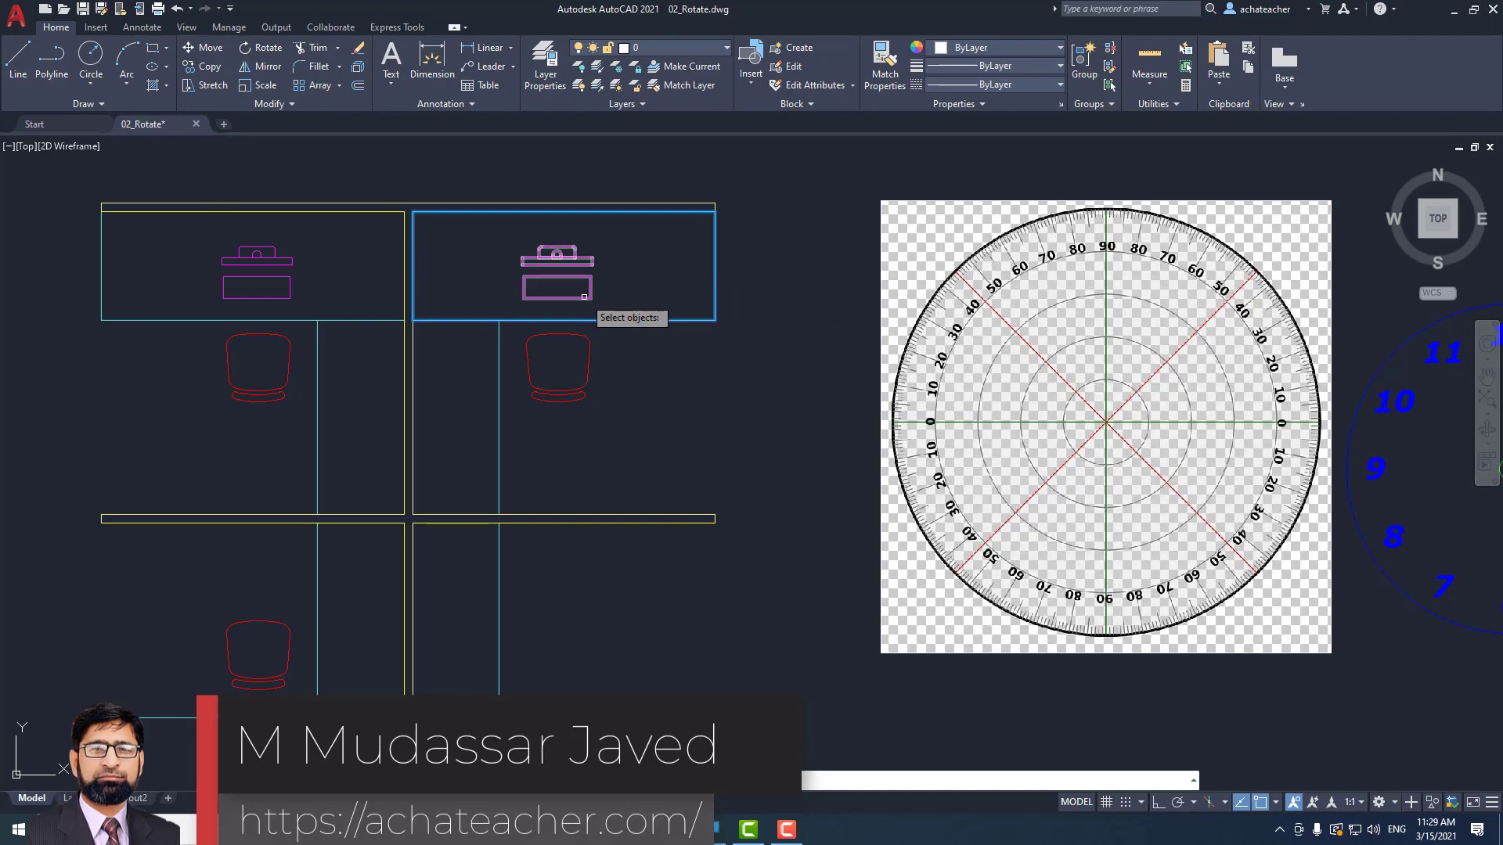
click(580, 389)
click(498, 411)
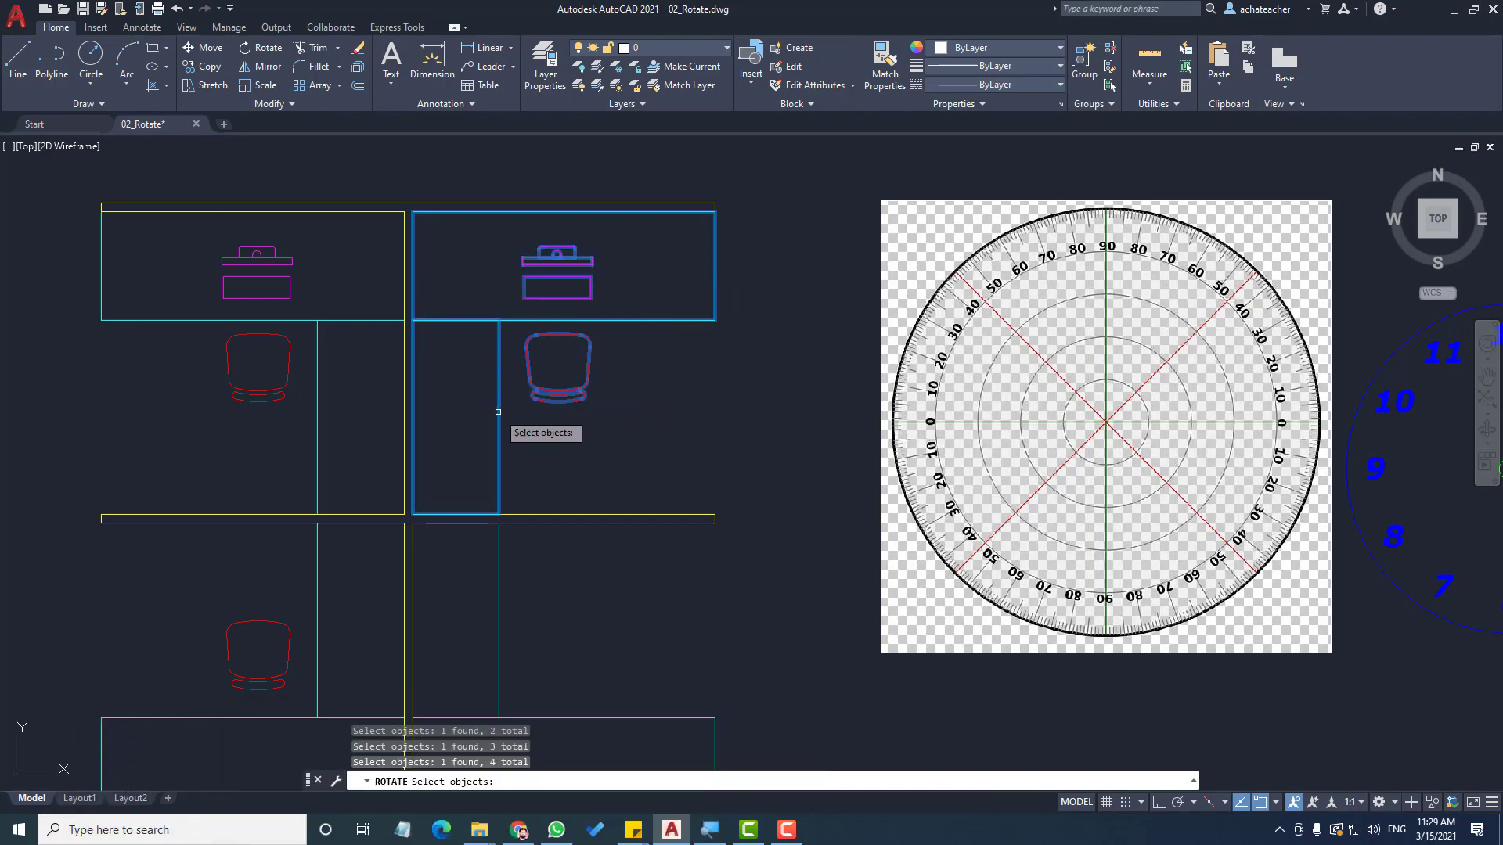
key(Return)
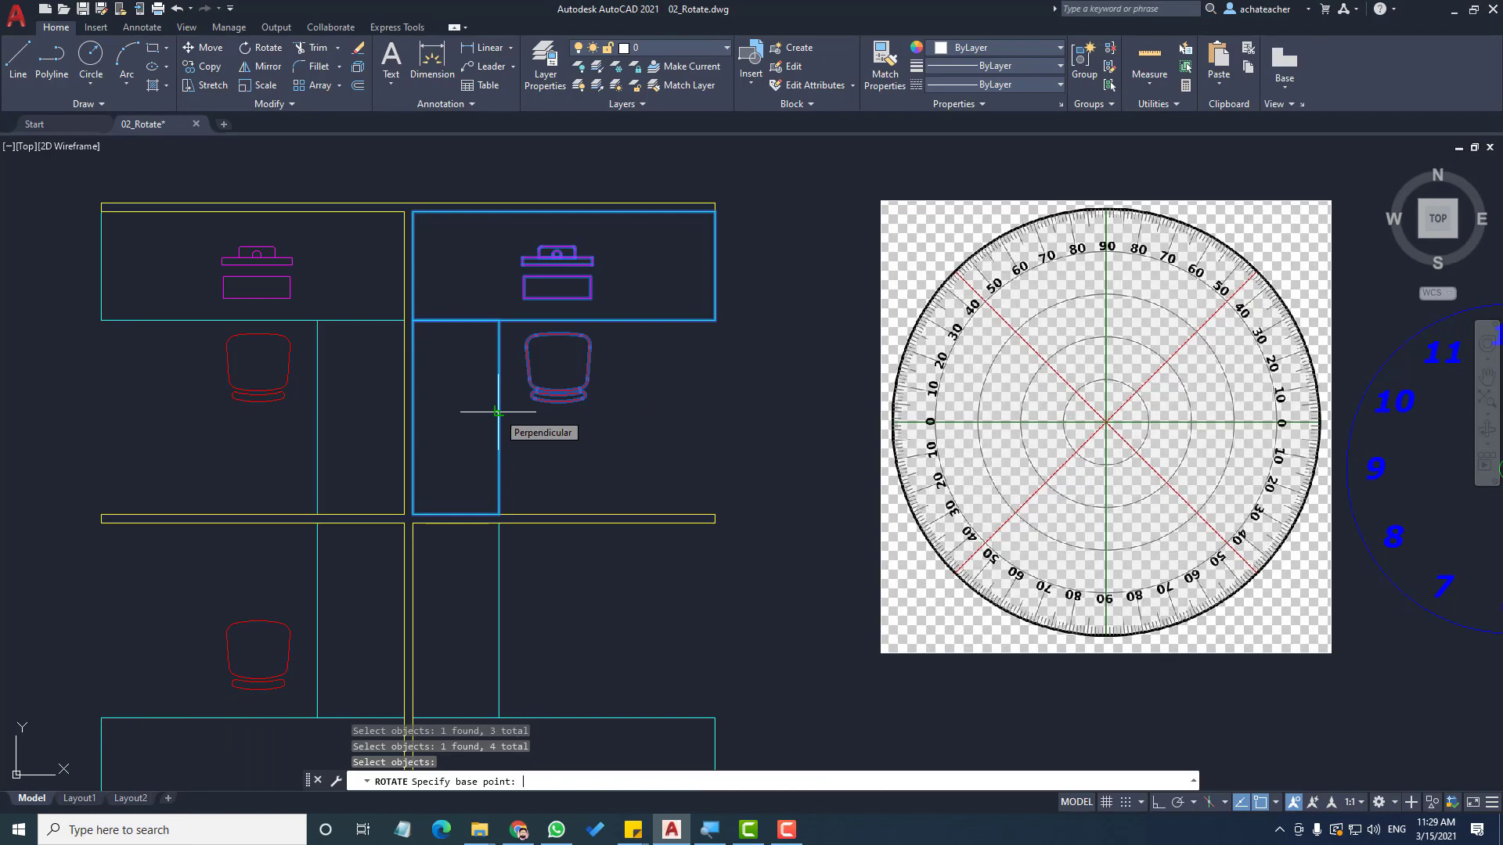
click(561, 363)
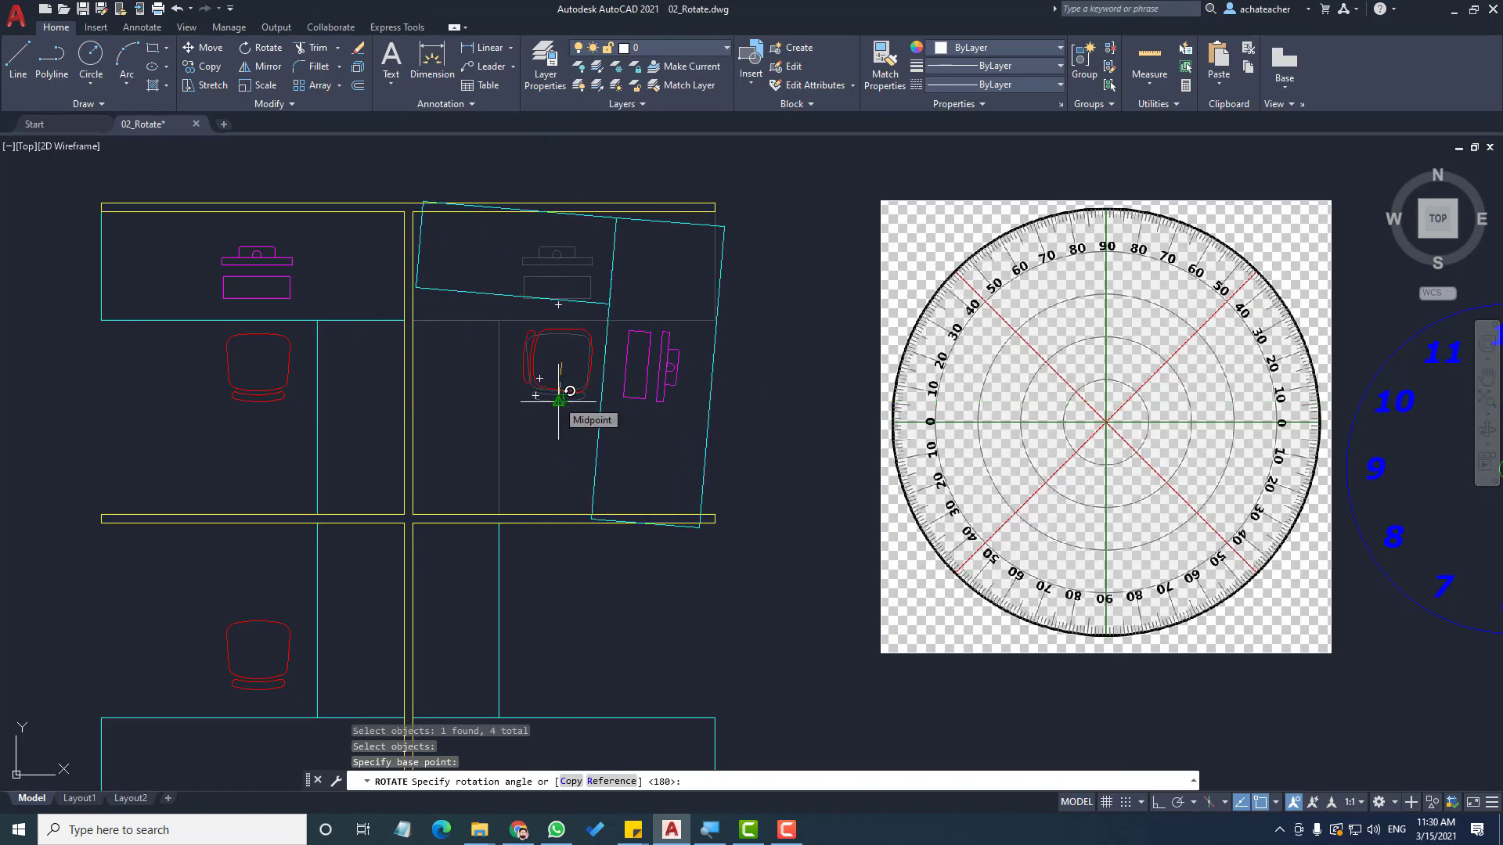
key(Escape)
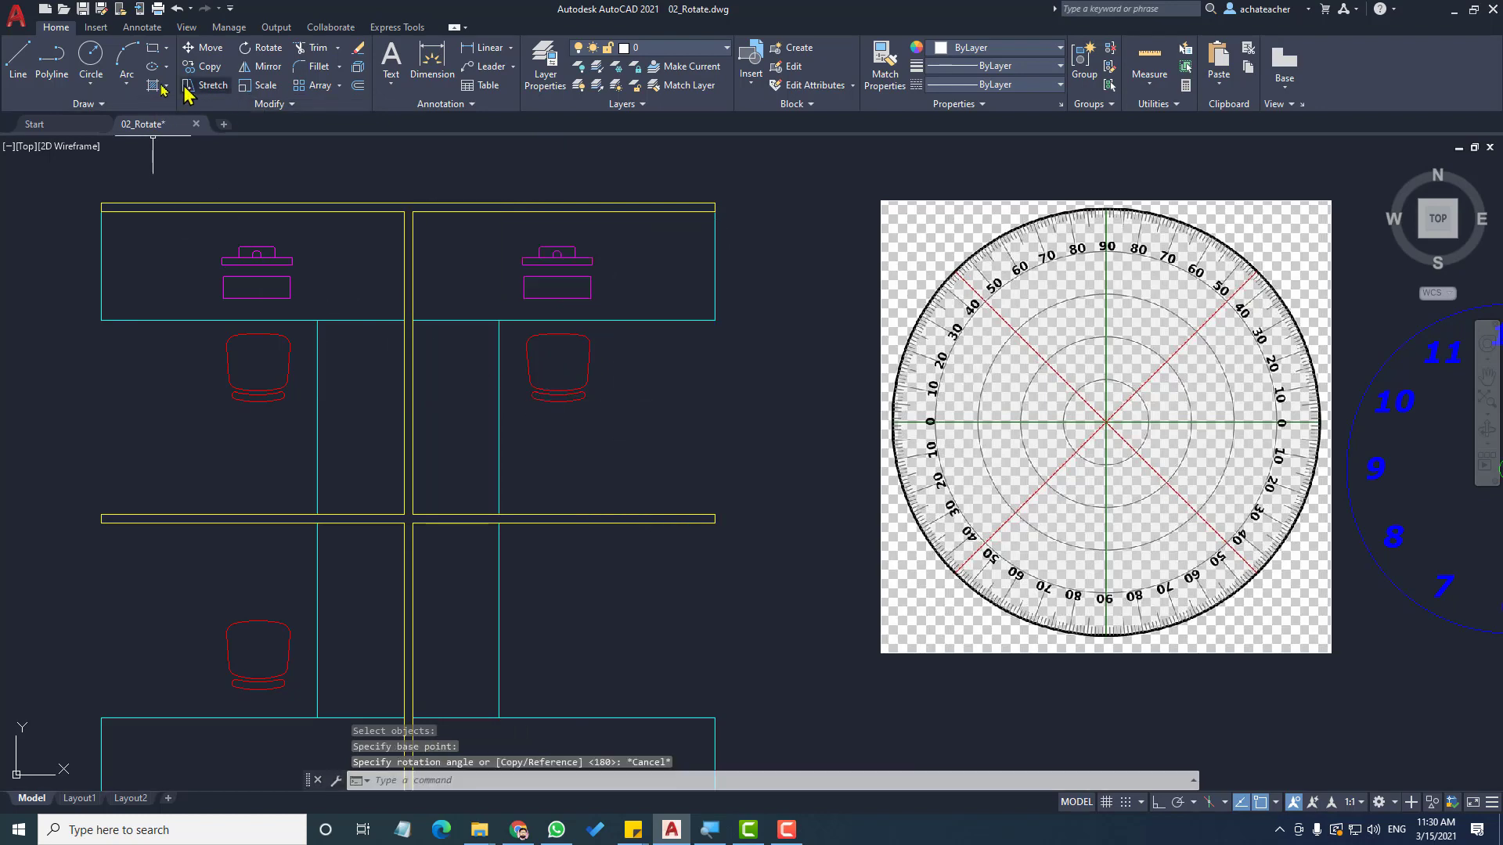
Draw a diagonal construction line across the upper-right cubicle, from its inner top partition corner to the outer end of the middle partition
click(18, 59)
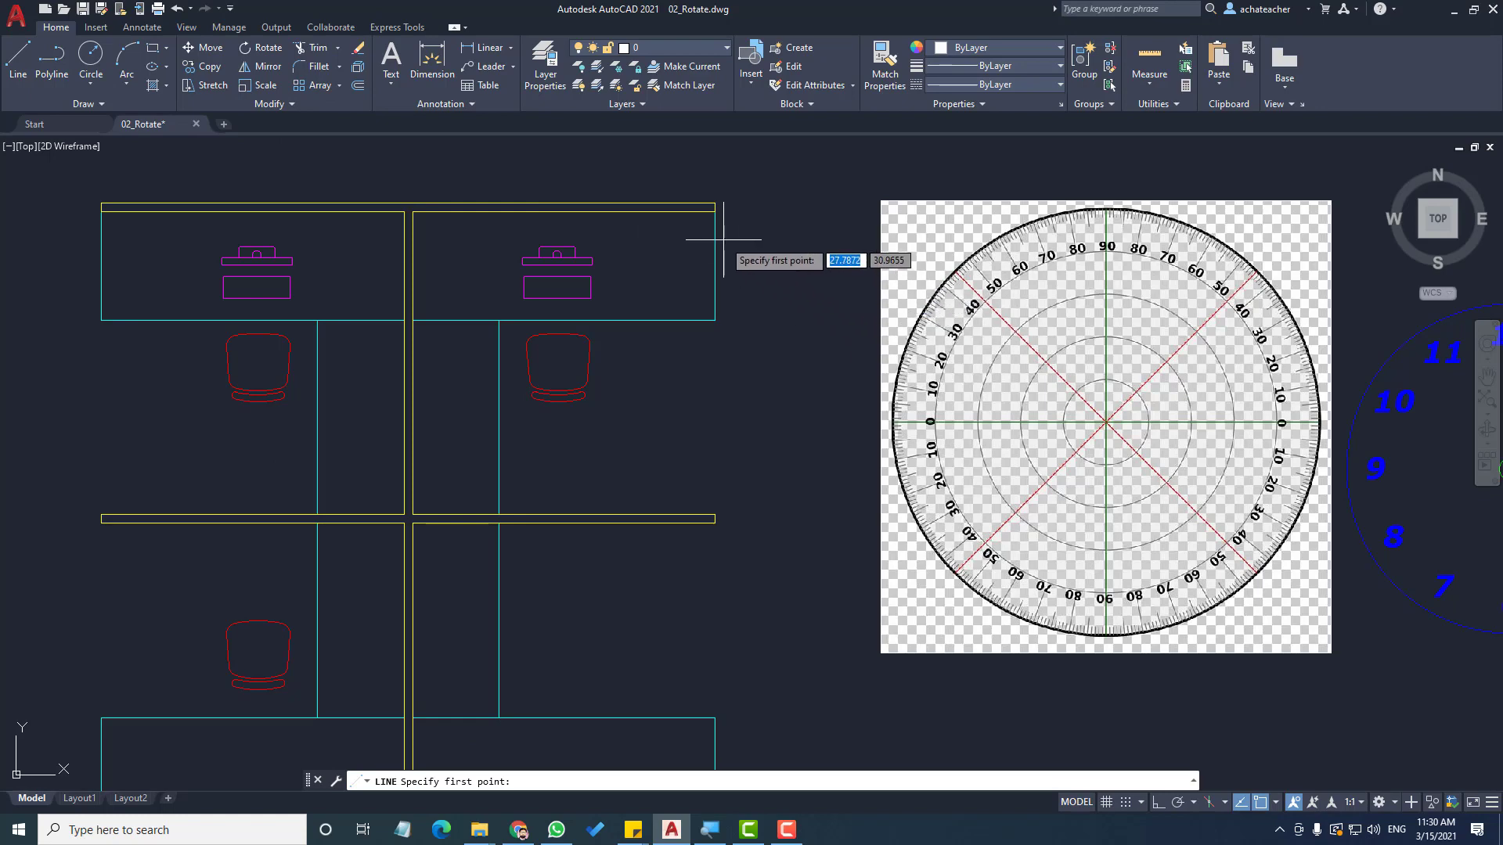
click(411, 212)
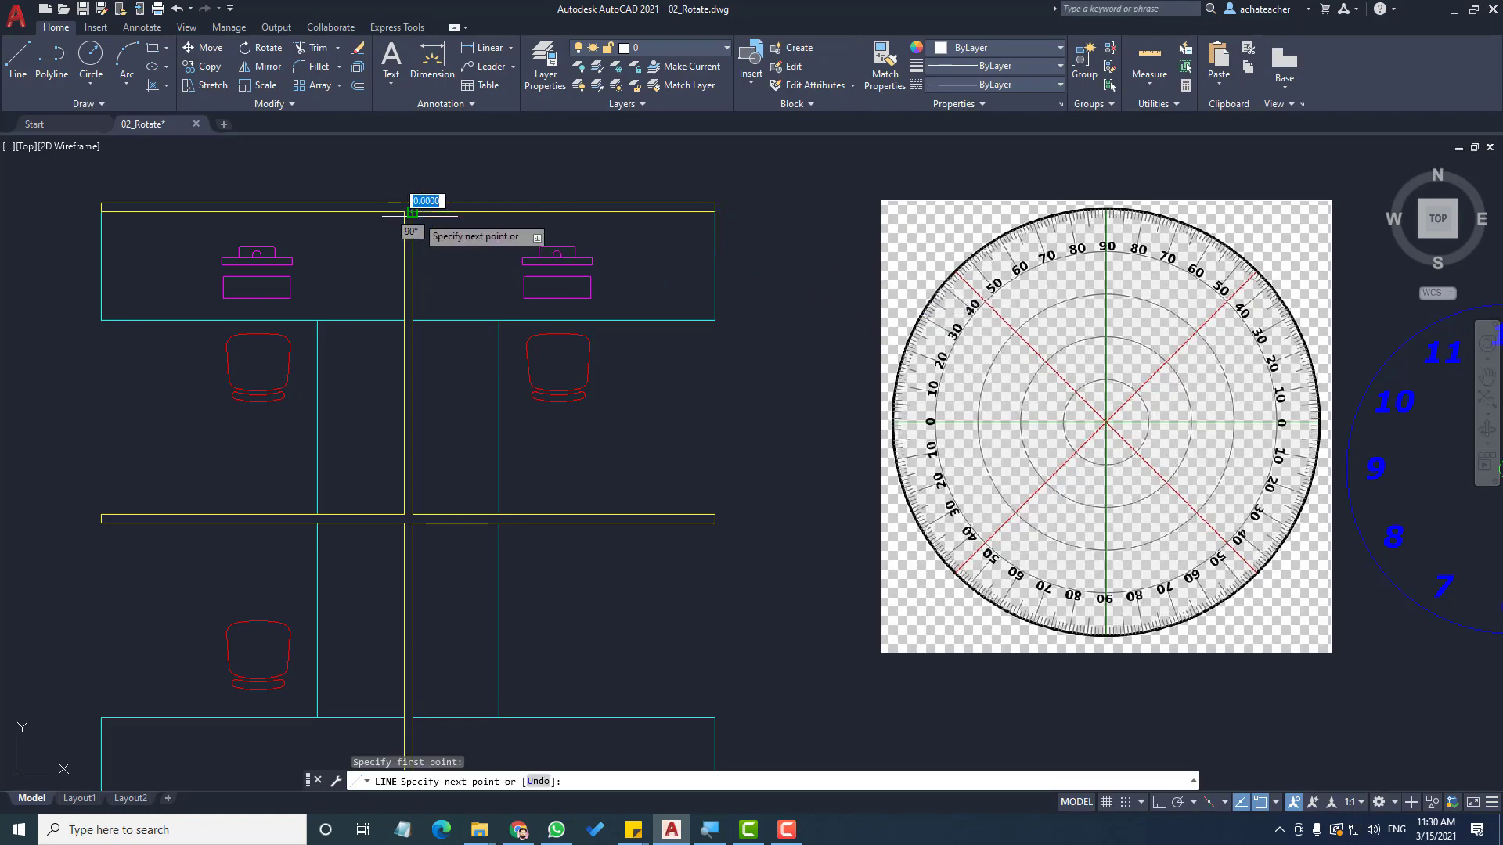
click(714, 514)
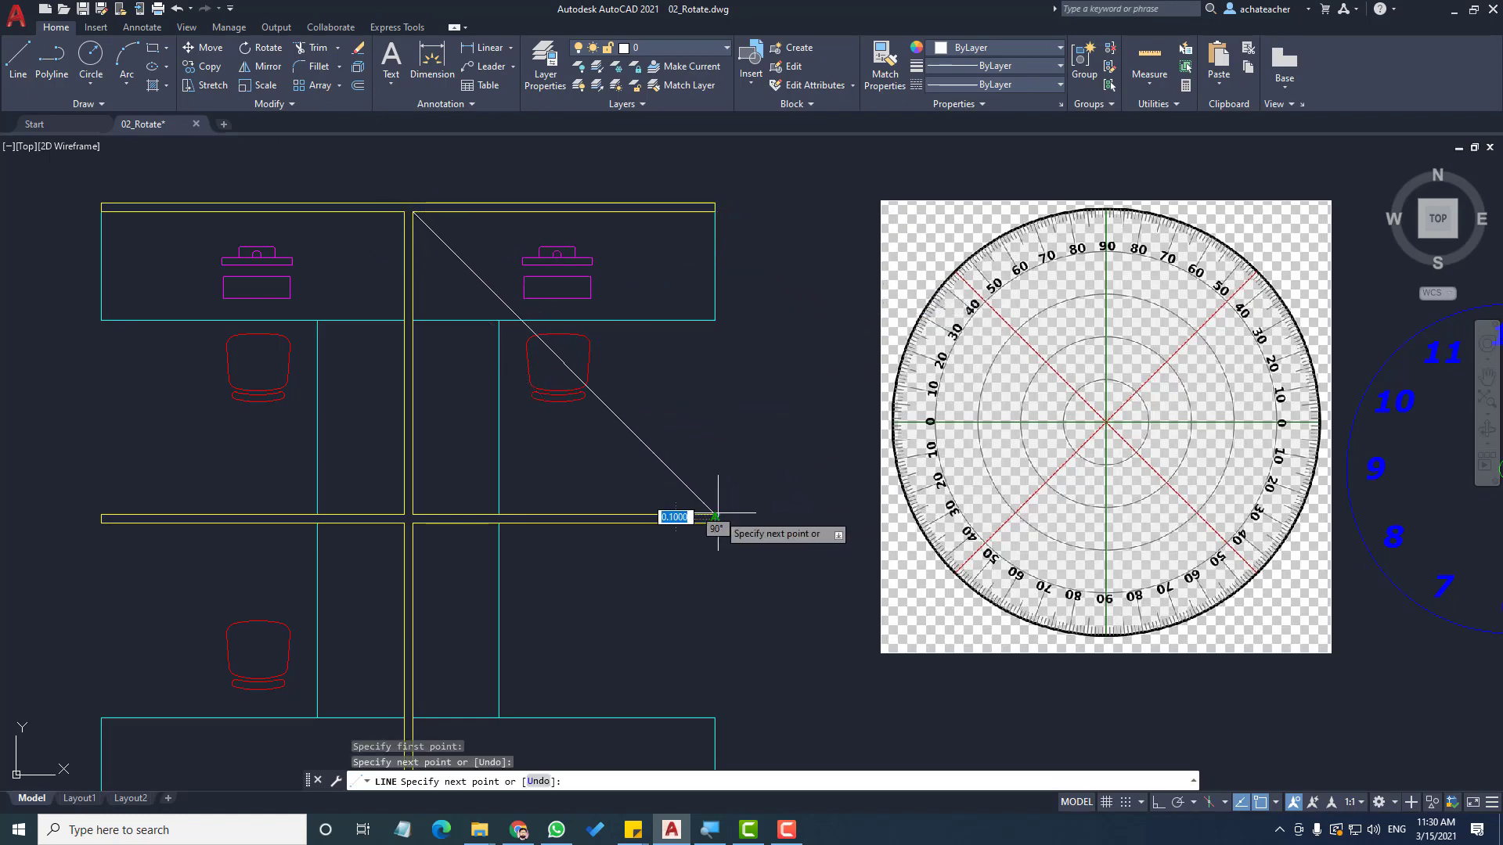
key(Return)
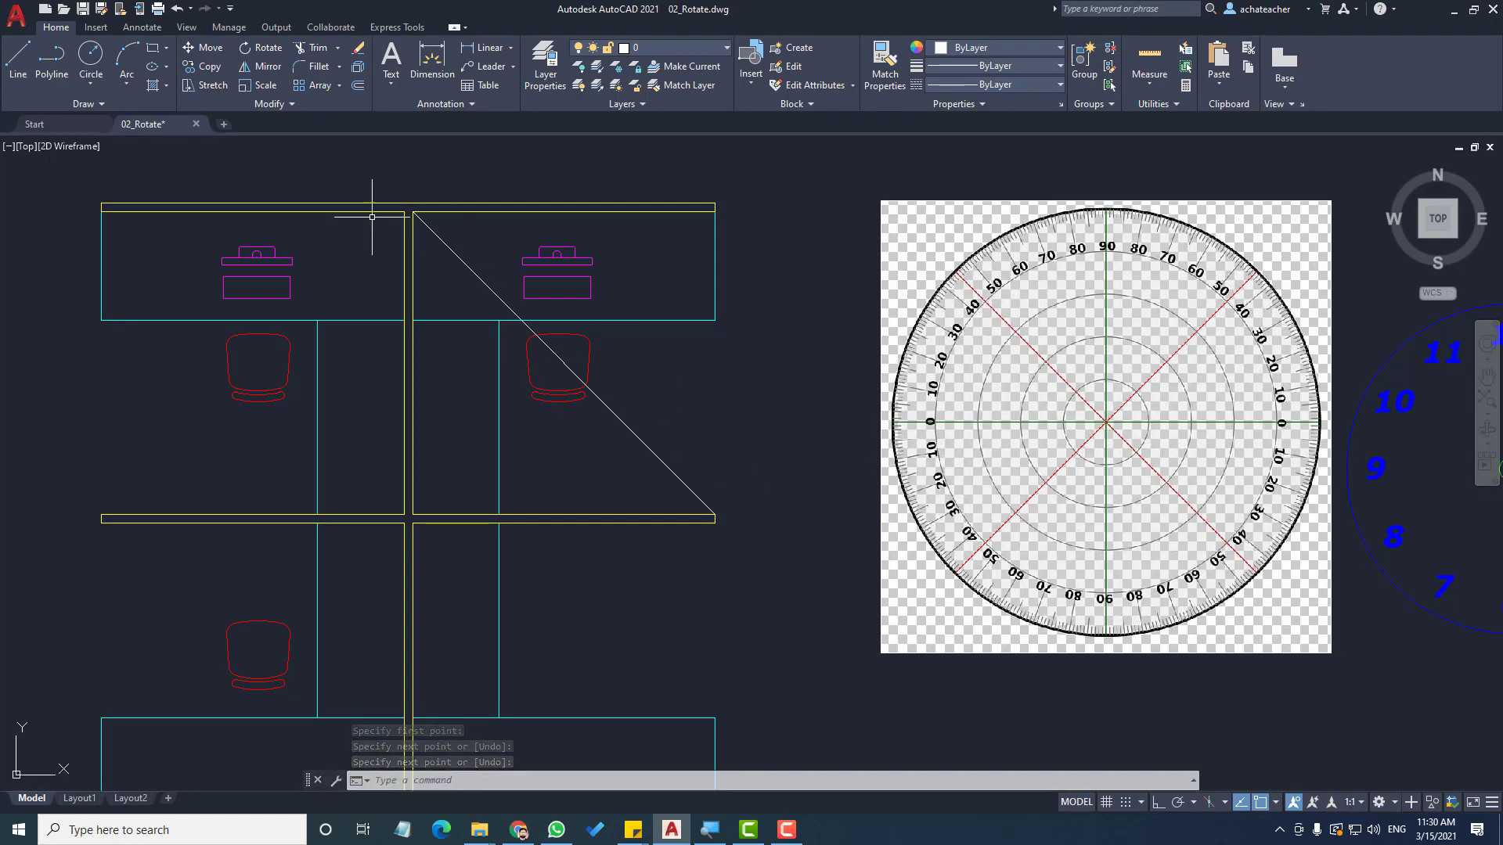
Rotate the upper-right desk, side return, computer and chair 30 degrees about the diagonal line's midpoint, and undo that rotation
click(261, 47)
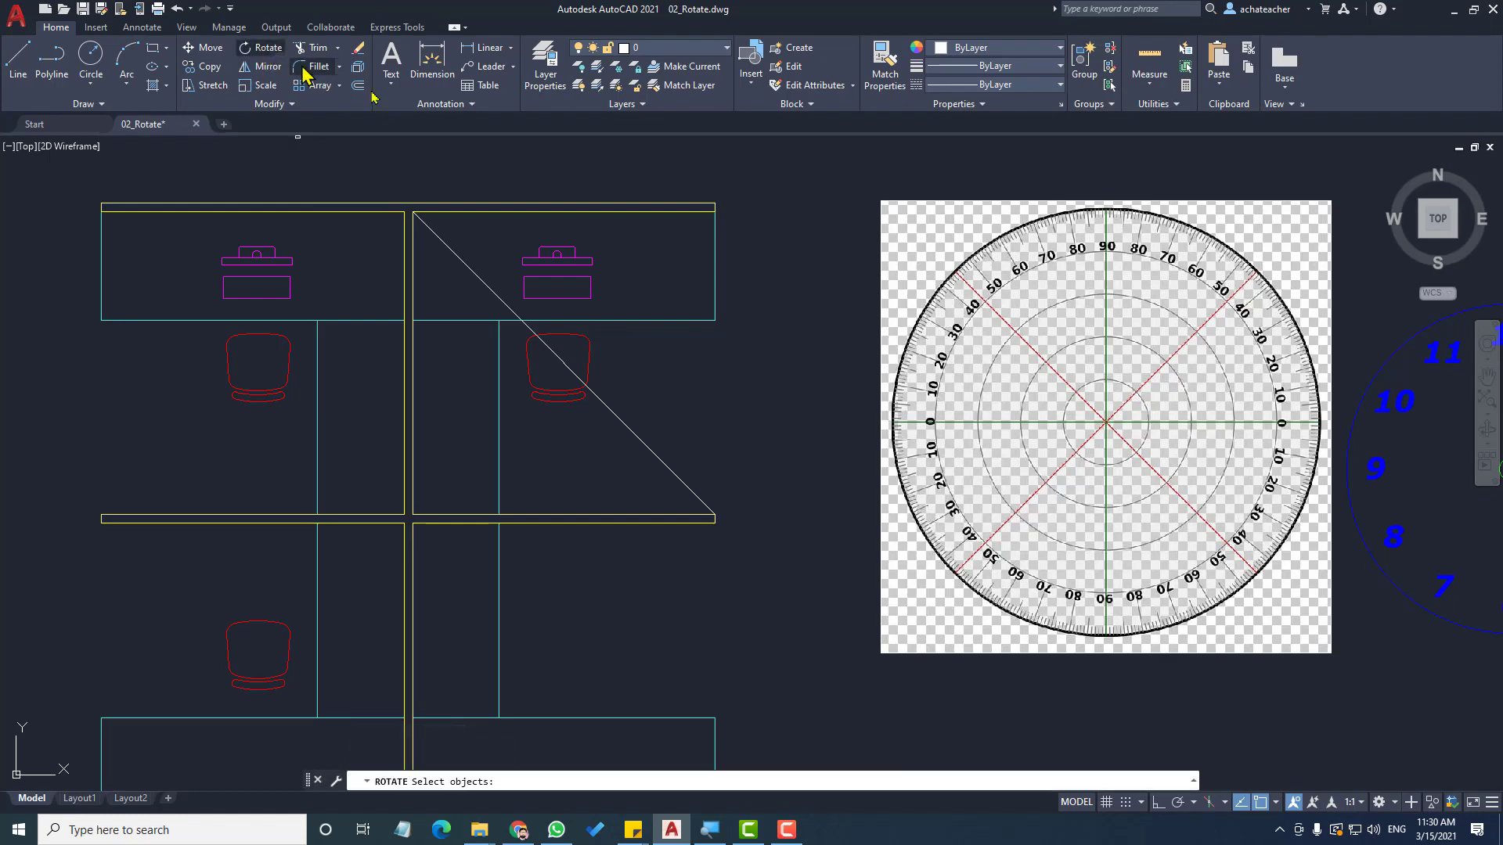
click(715, 321)
click(577, 298)
click(497, 427)
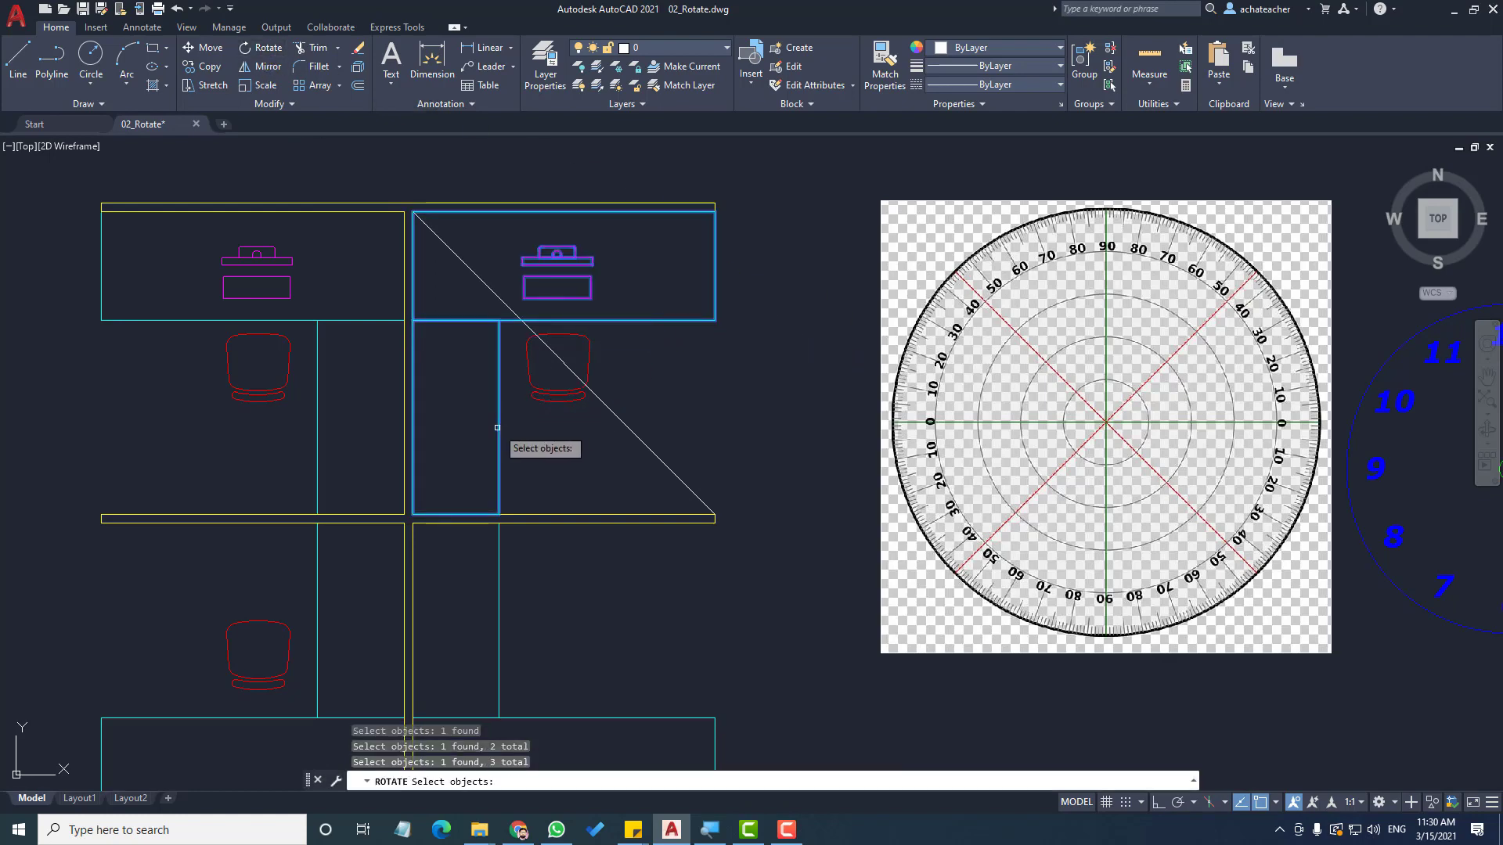
click(558, 405)
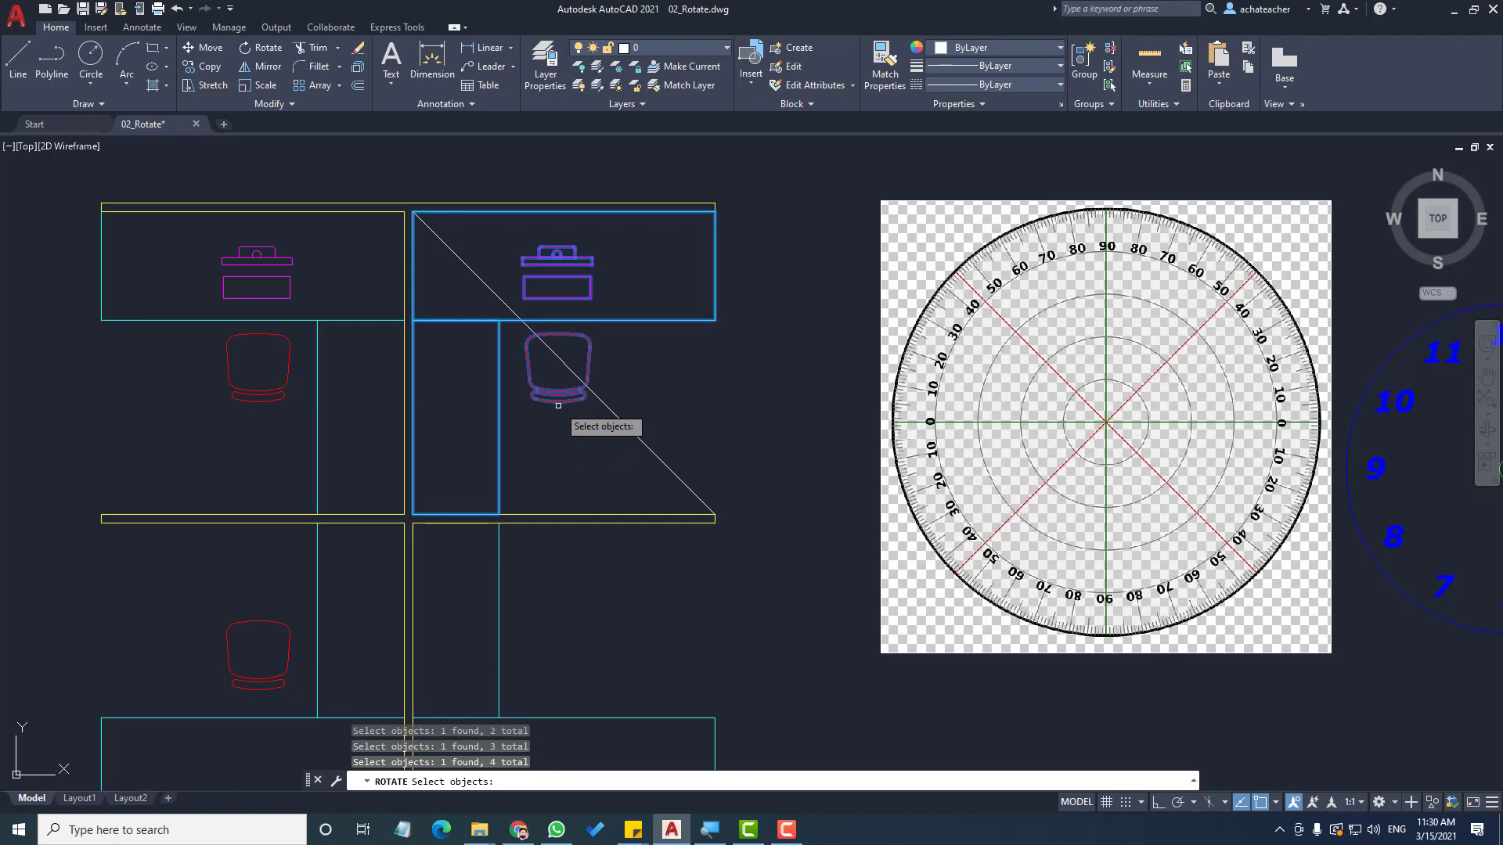
key(Return)
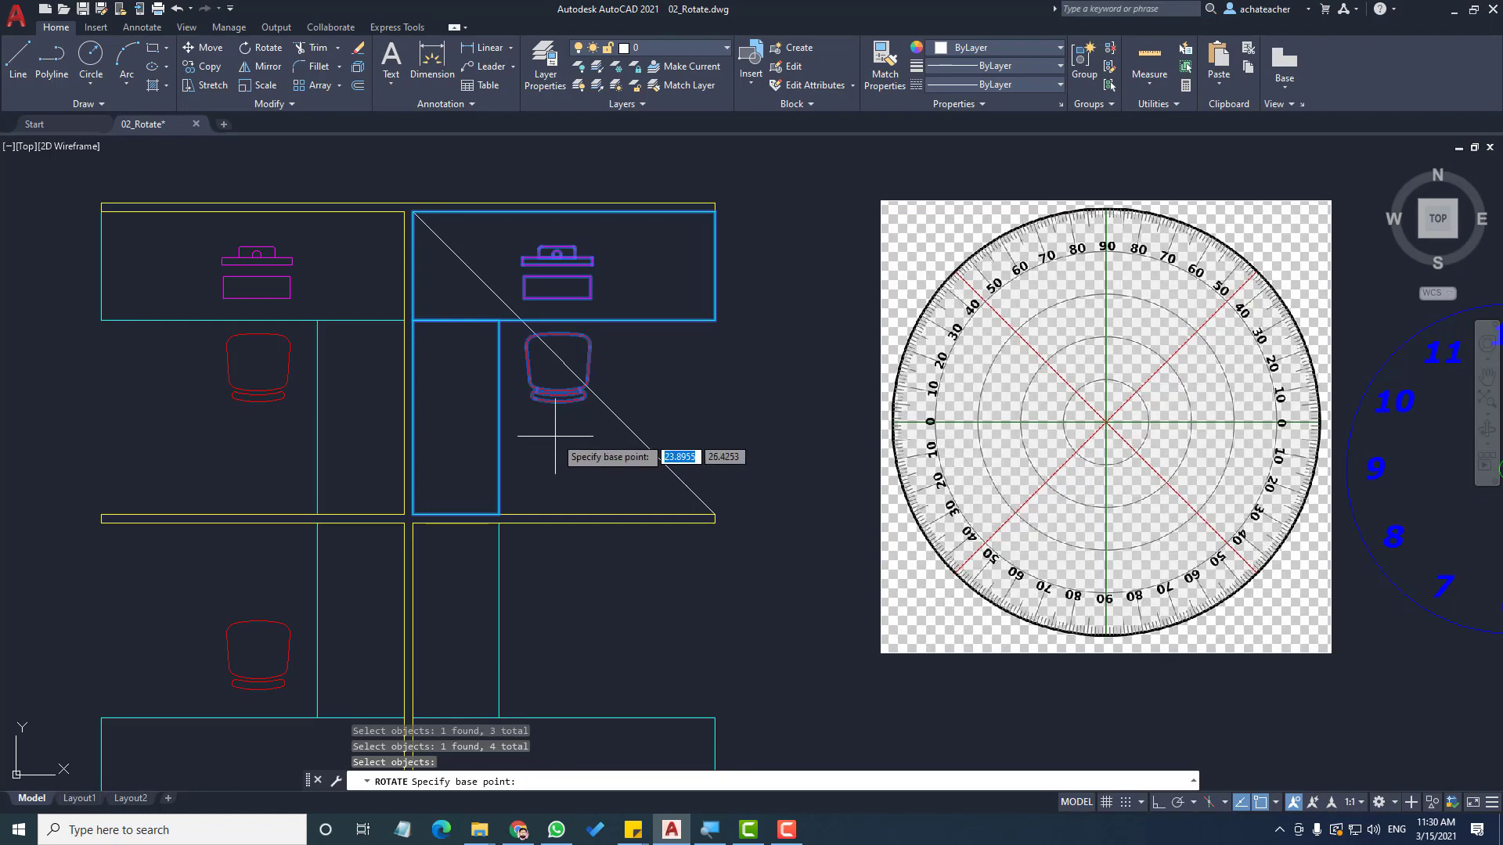
click(564, 363)
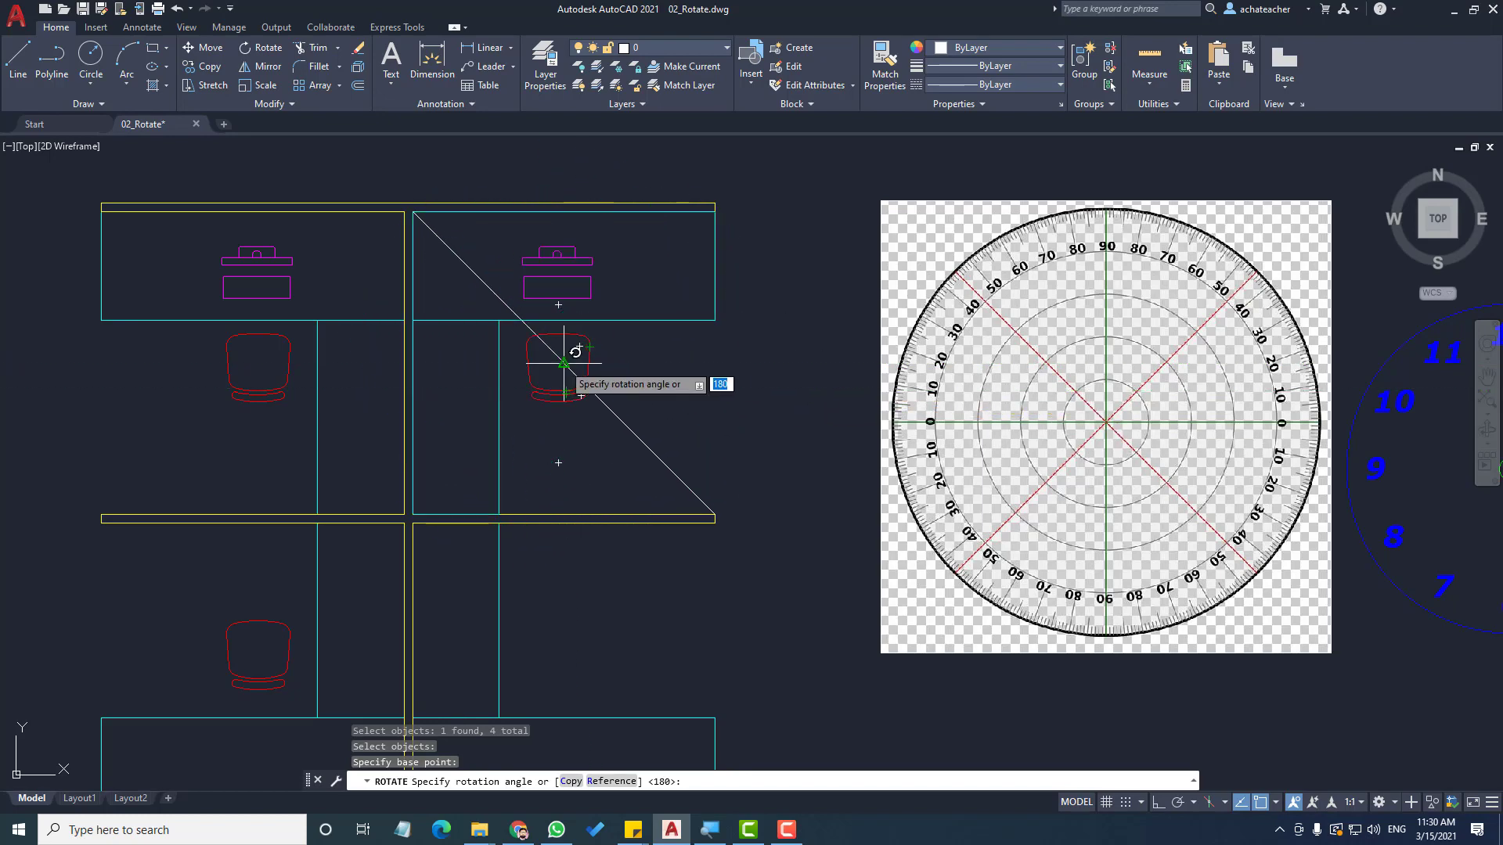
text(3)
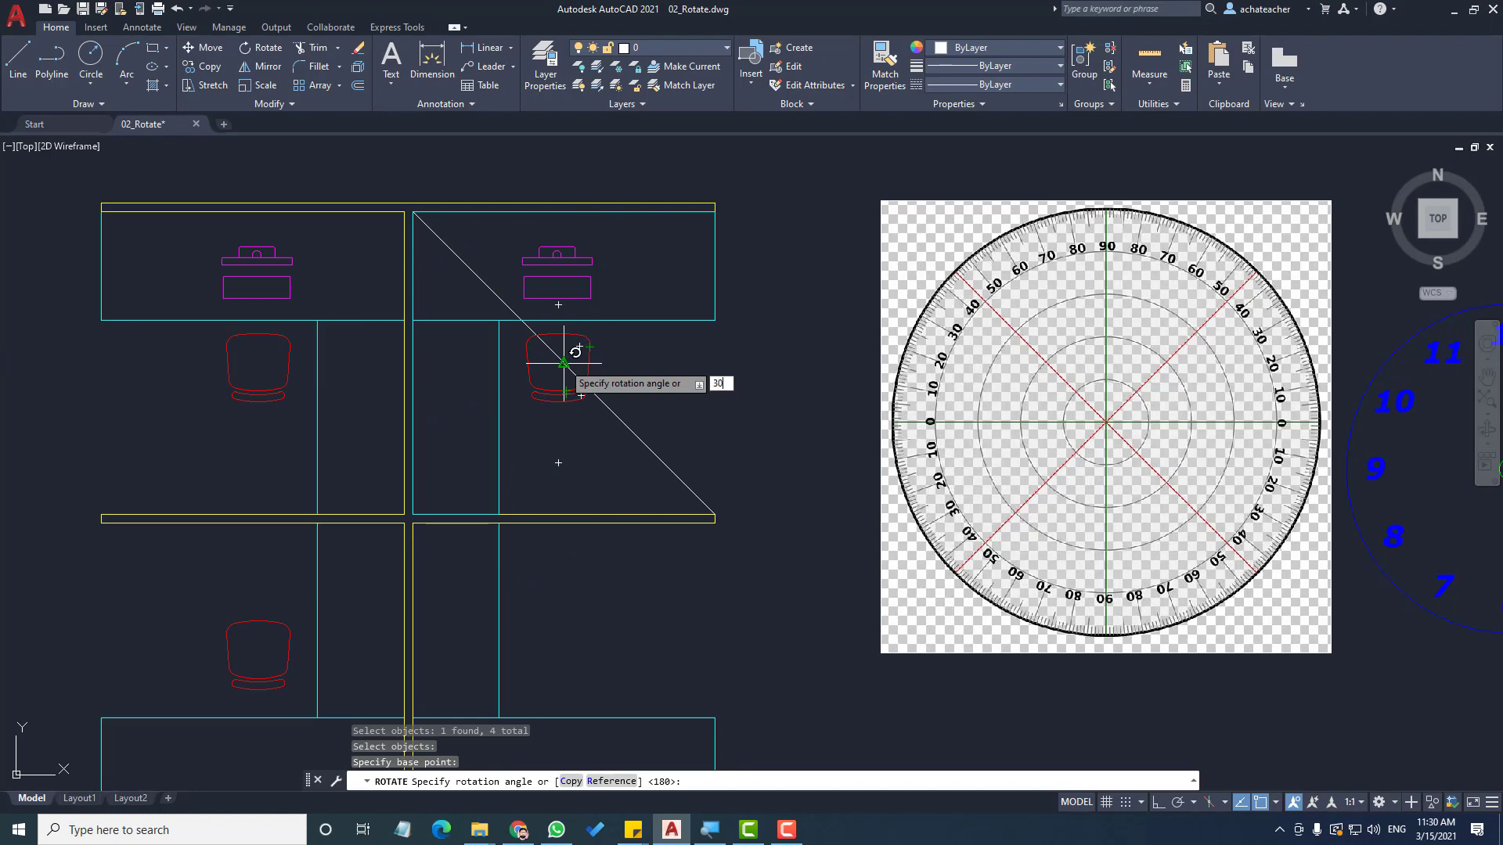
text(0)
key(Return)
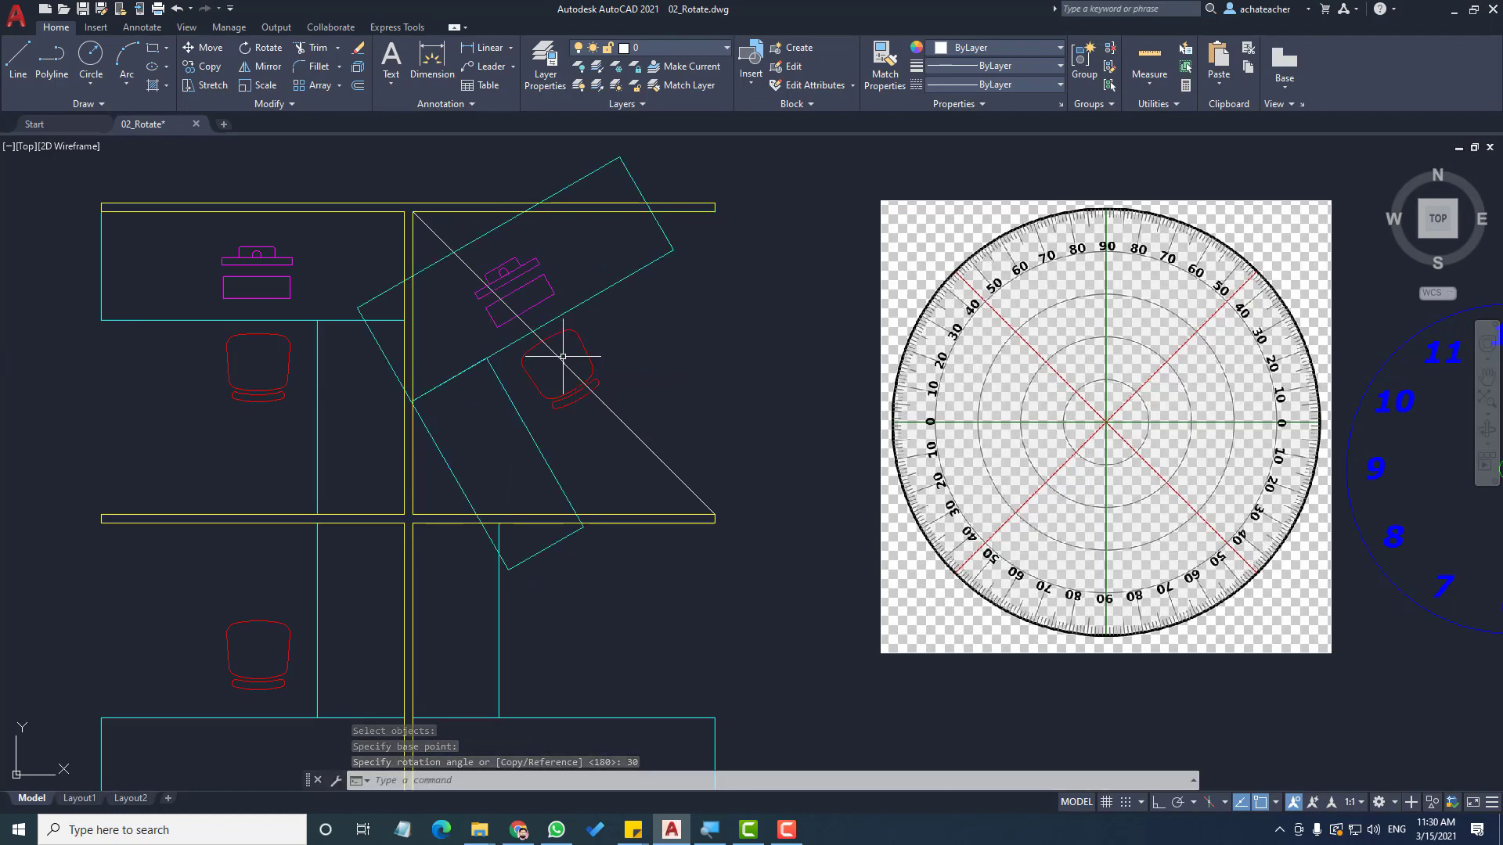
key(ctrl+z)
Rotate the upper-right desk, side return, computer and chair by -90 degrees about the diagonal line's midpoint
click(741, 369)
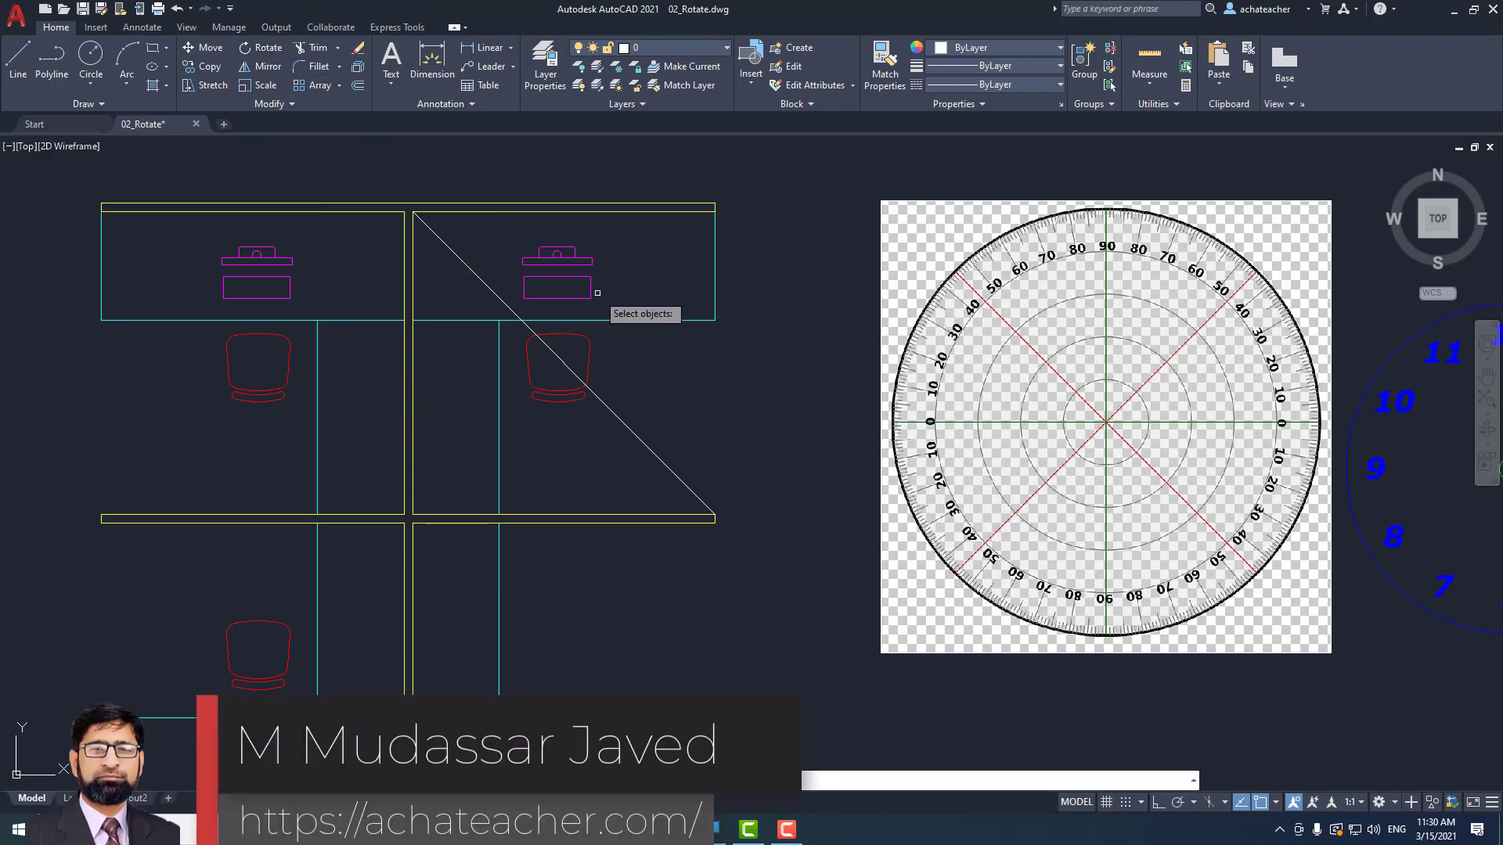
click(609, 318)
click(499, 376)
click(569, 399)
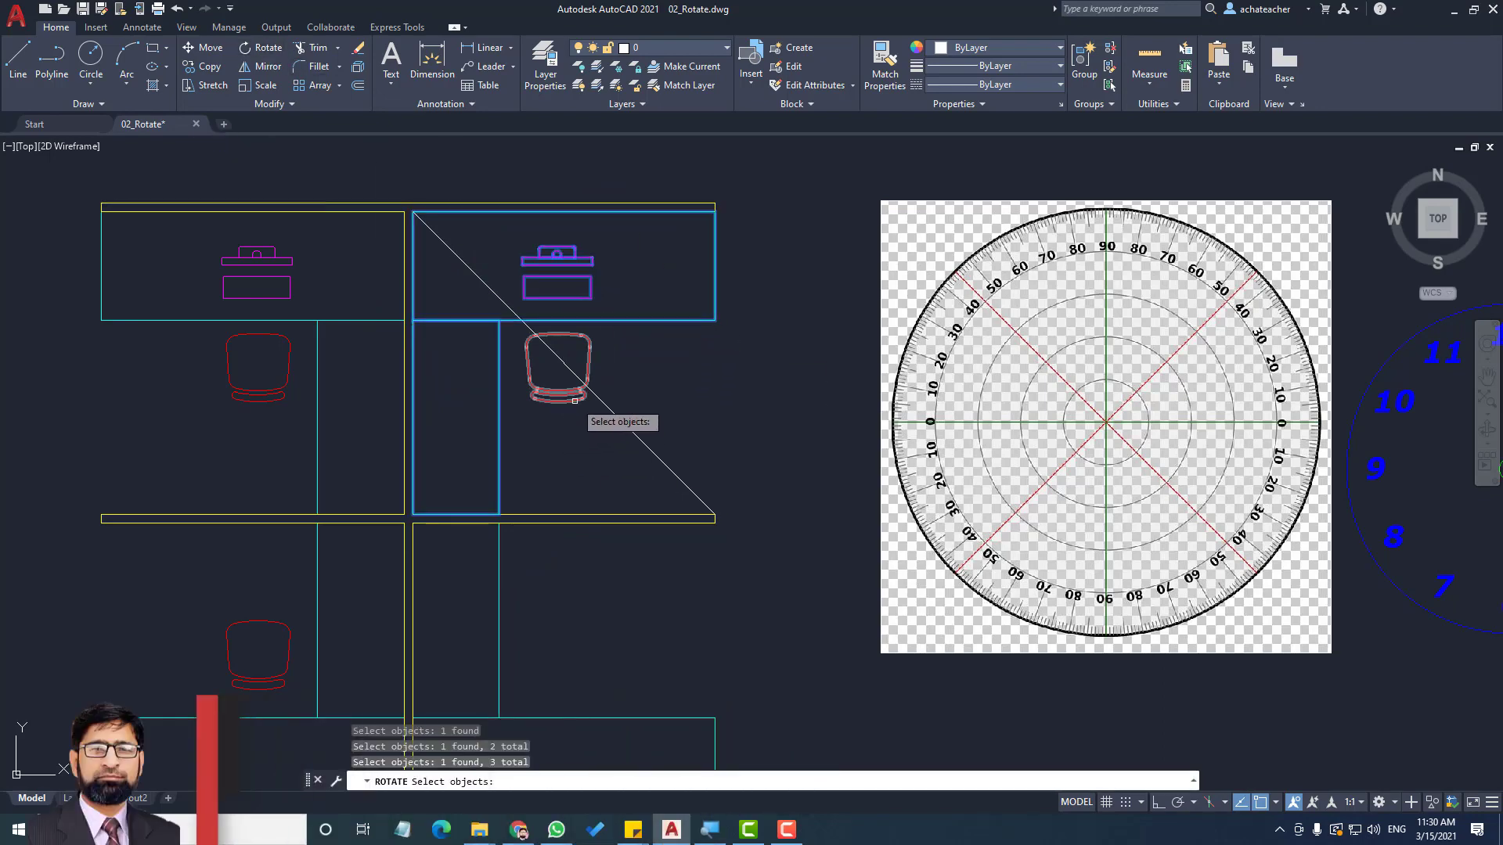
key(Return)
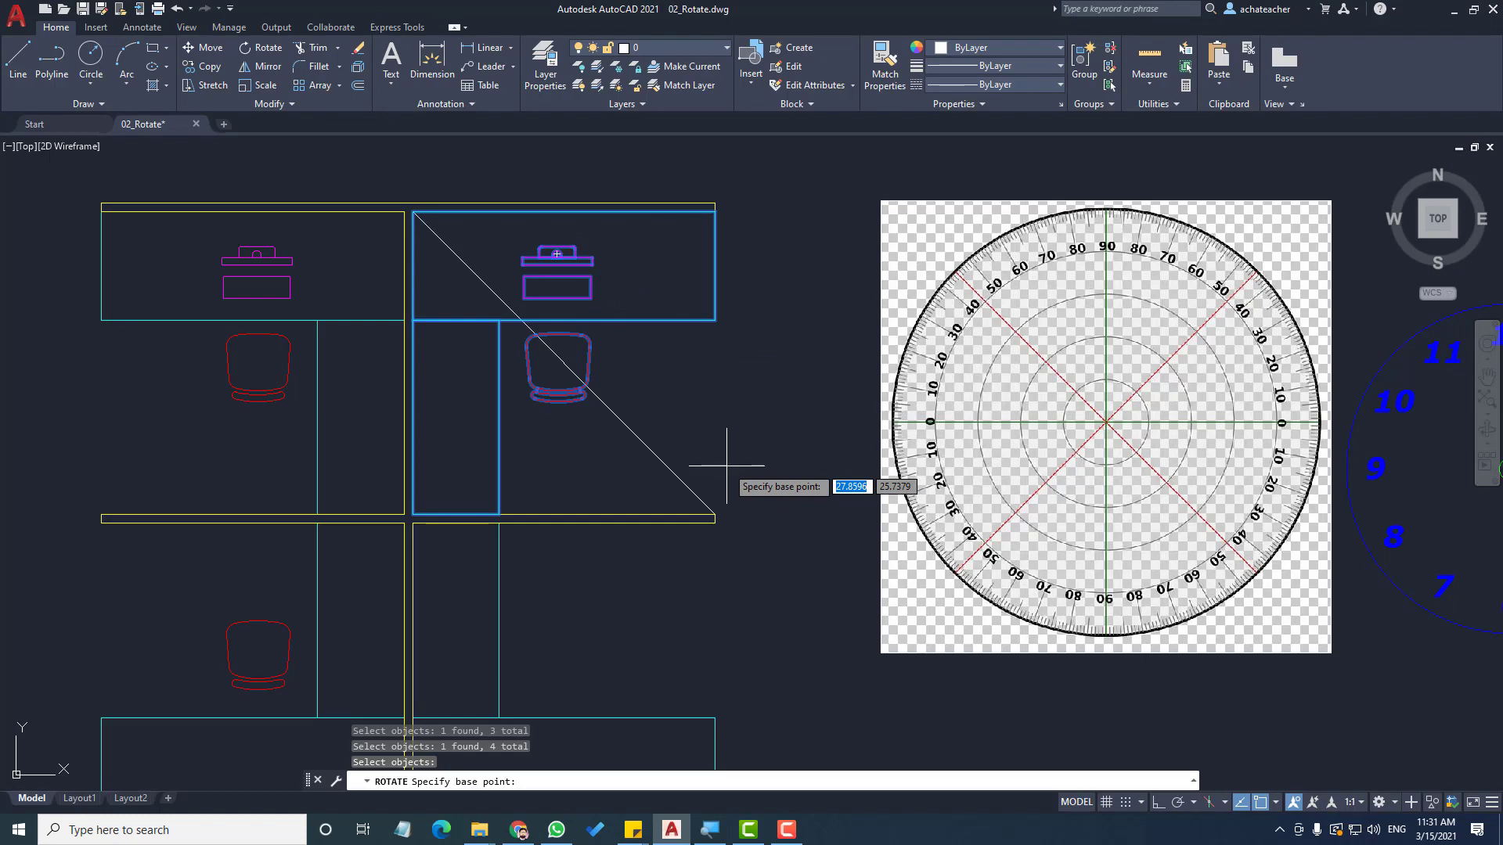
click(563, 362)
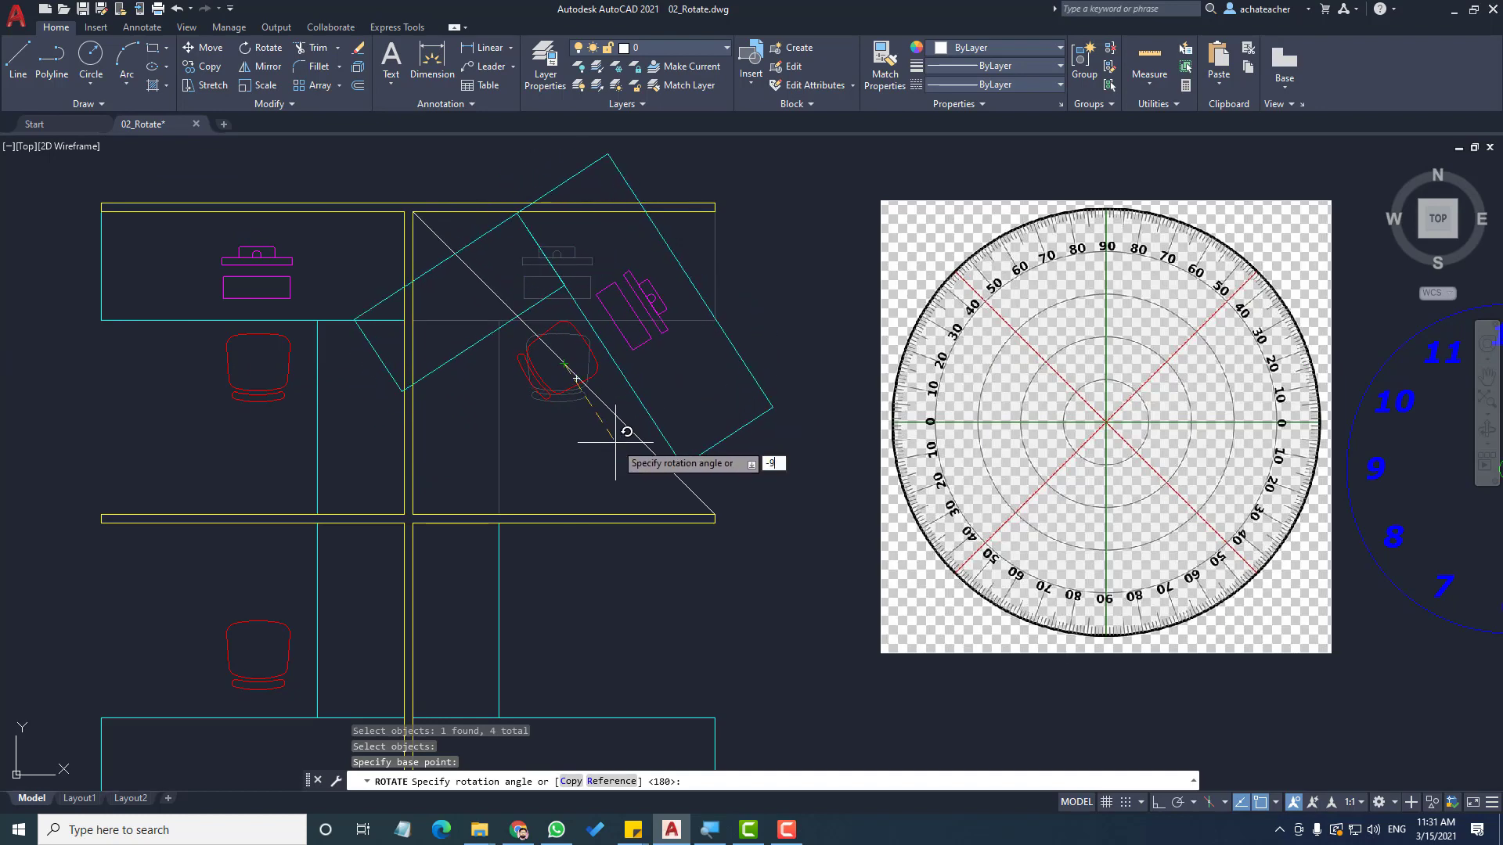
key(Return)
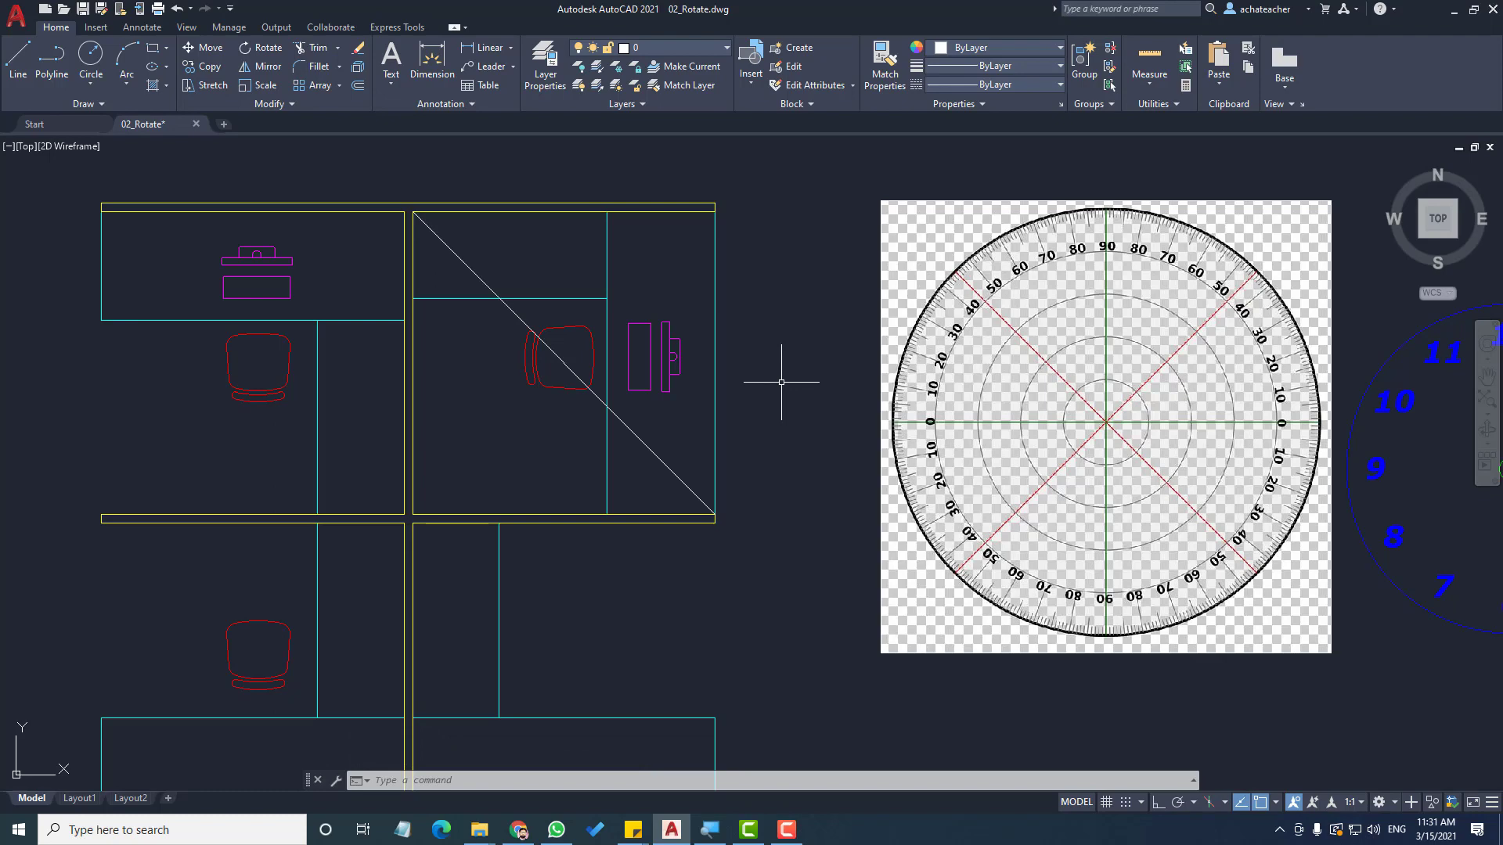
Undo the workstation's rotation and erase the diagonal construction line from the upper-right cubicle
key(ctrl+z)
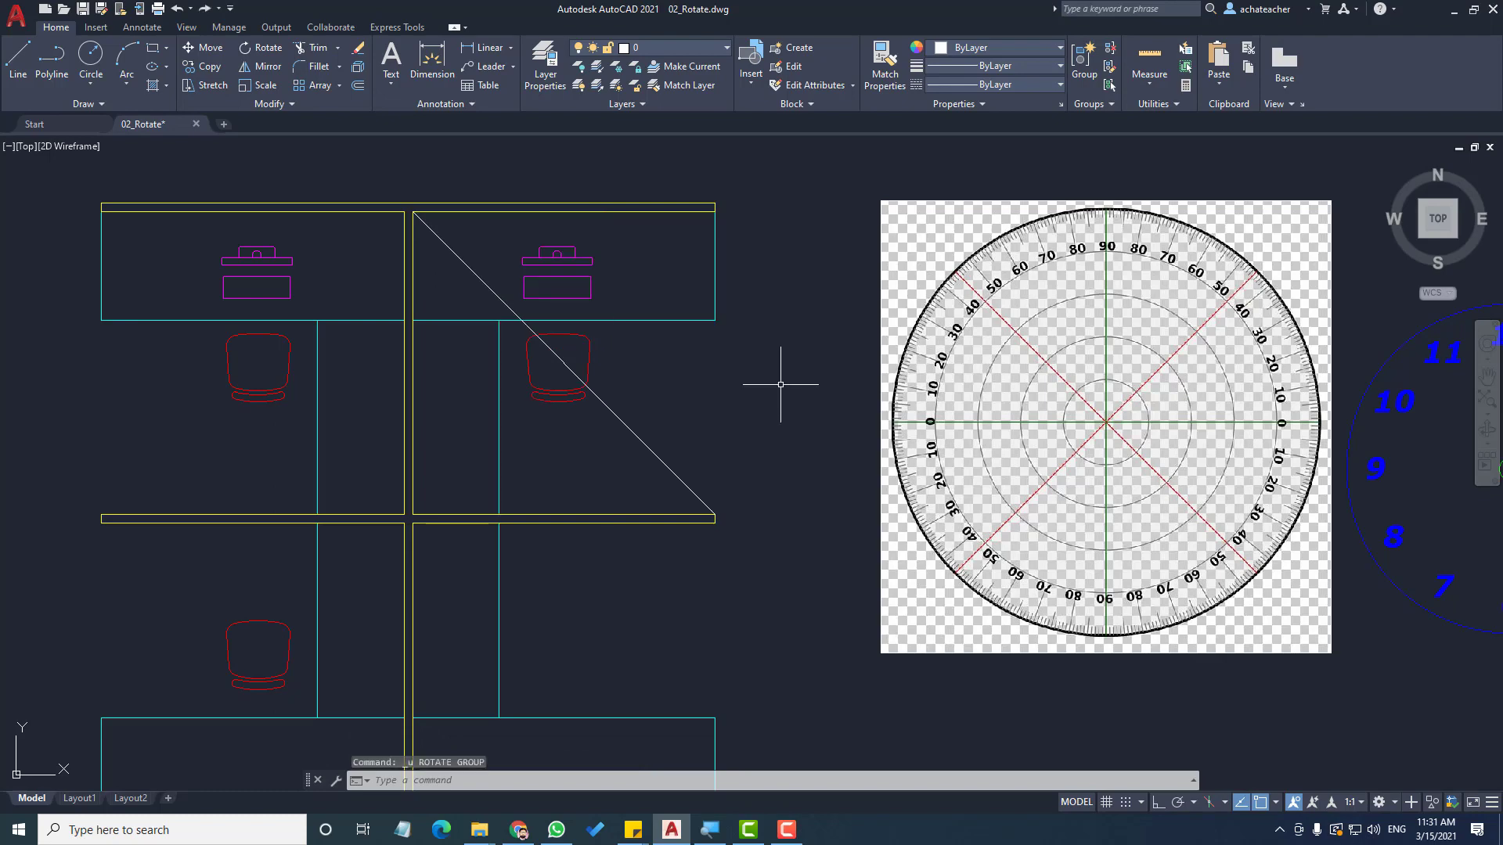
click(624, 420)
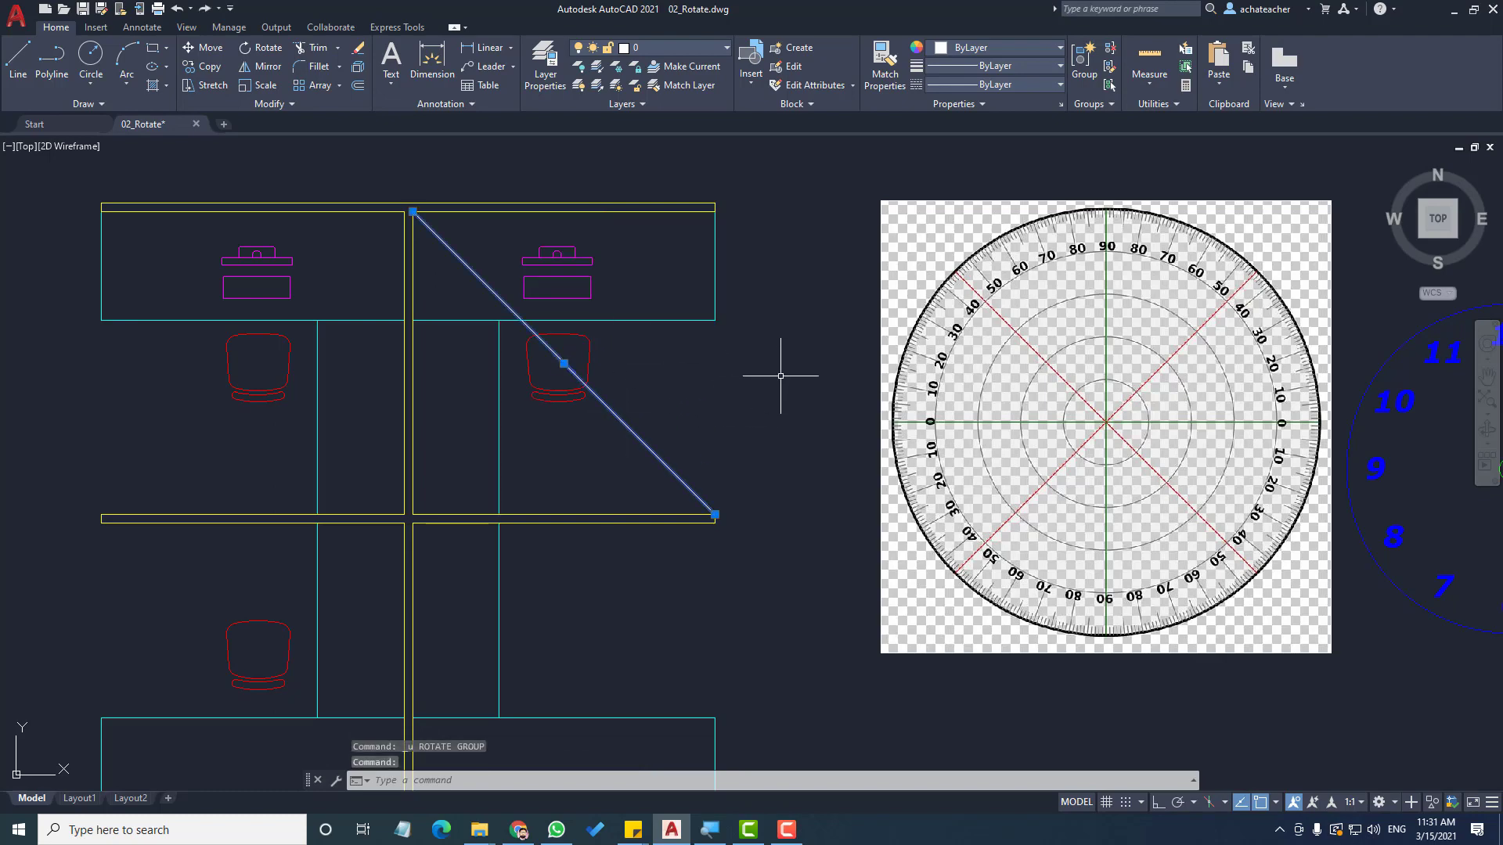
key(Delete)
Rotate the chair in the lower-left cubicle 180 degrees about its center so it faces the lower desk
scroll(429, 403, down, 2)
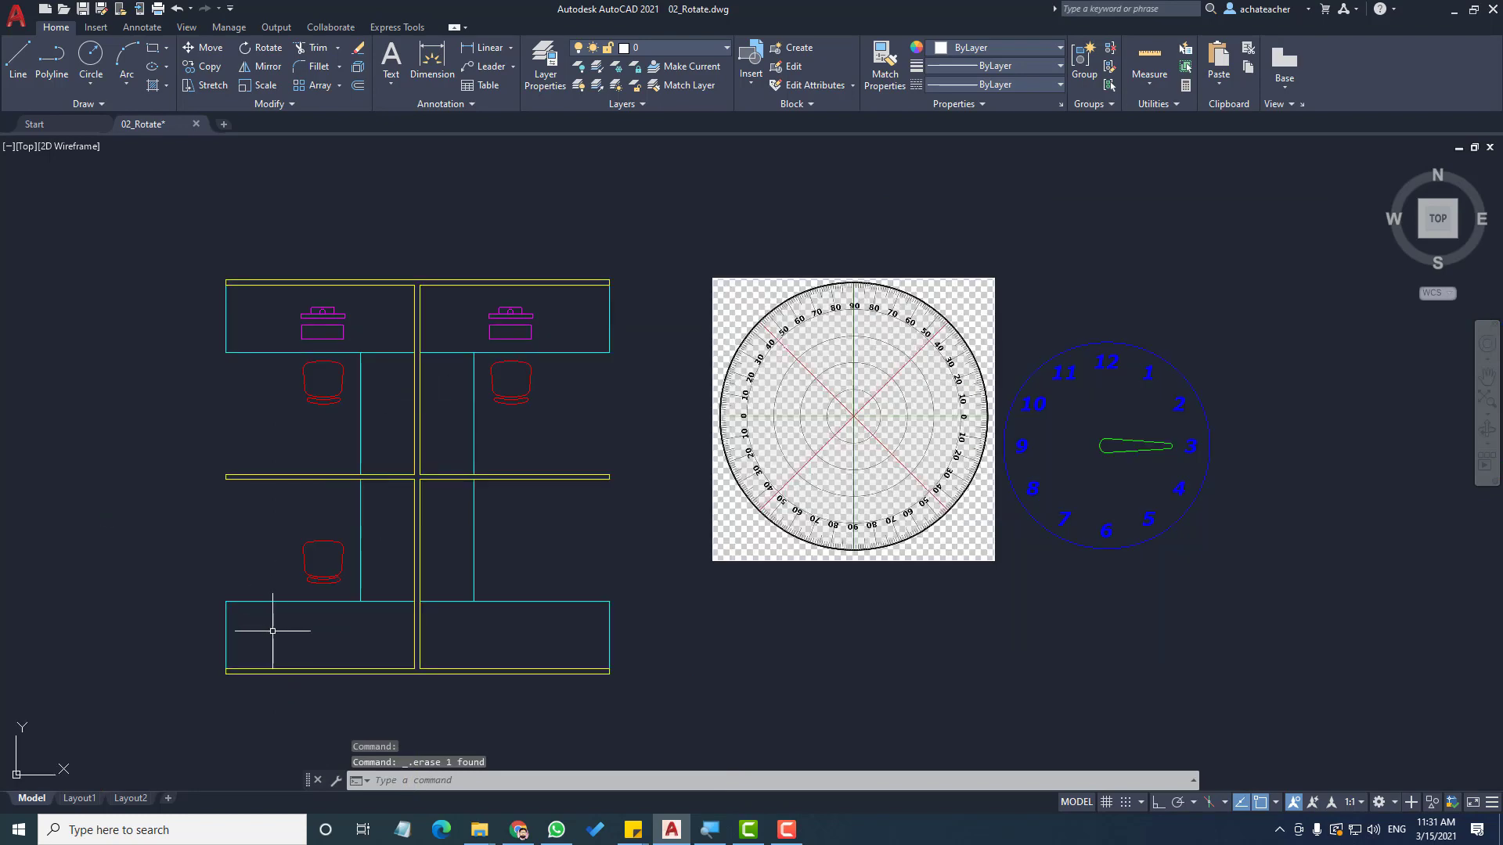
scroll(329, 568, up, 3)
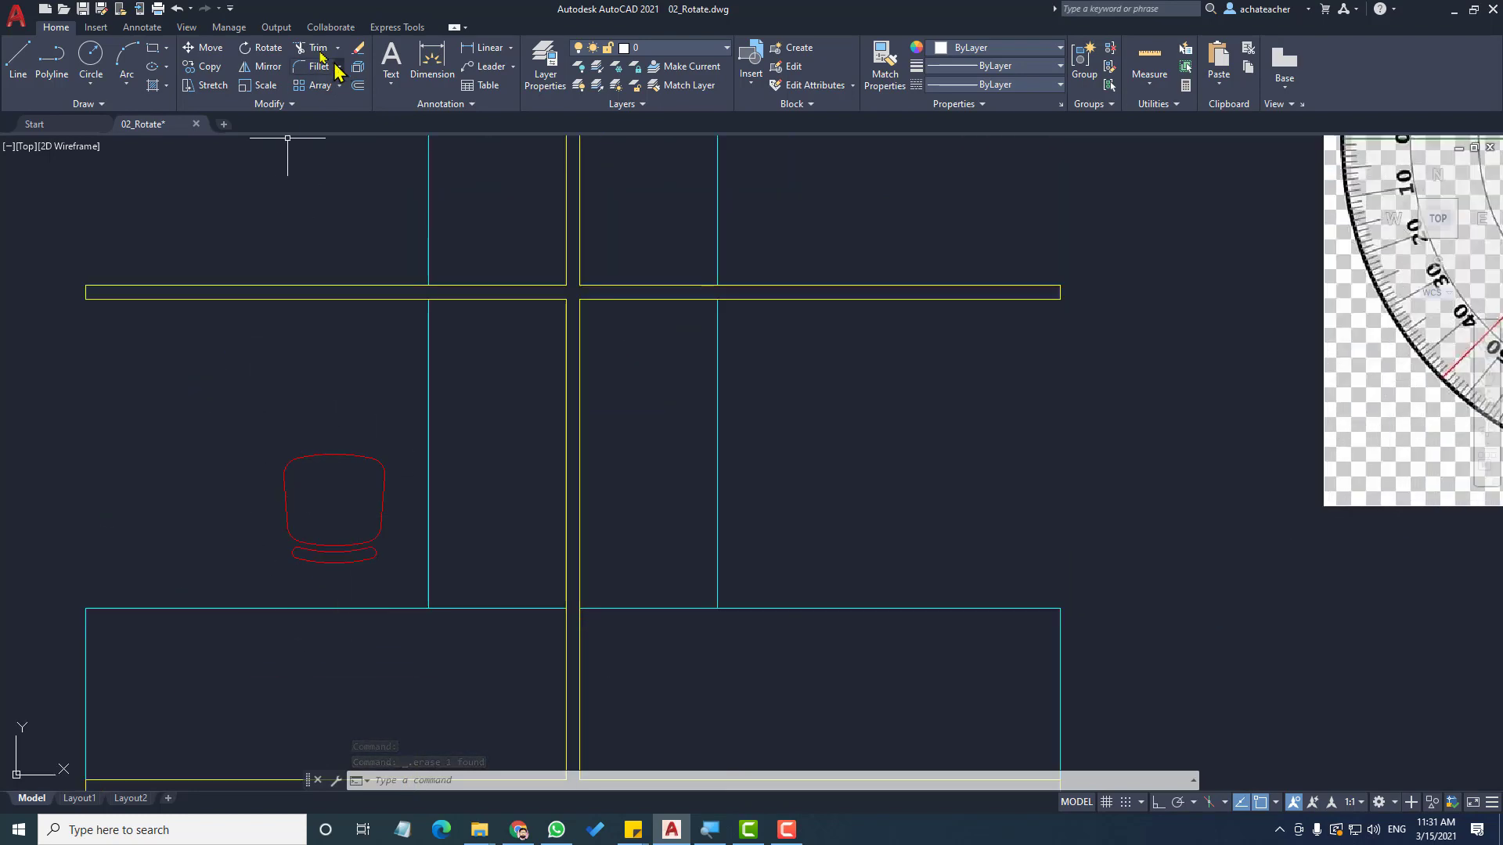
click(266, 49)
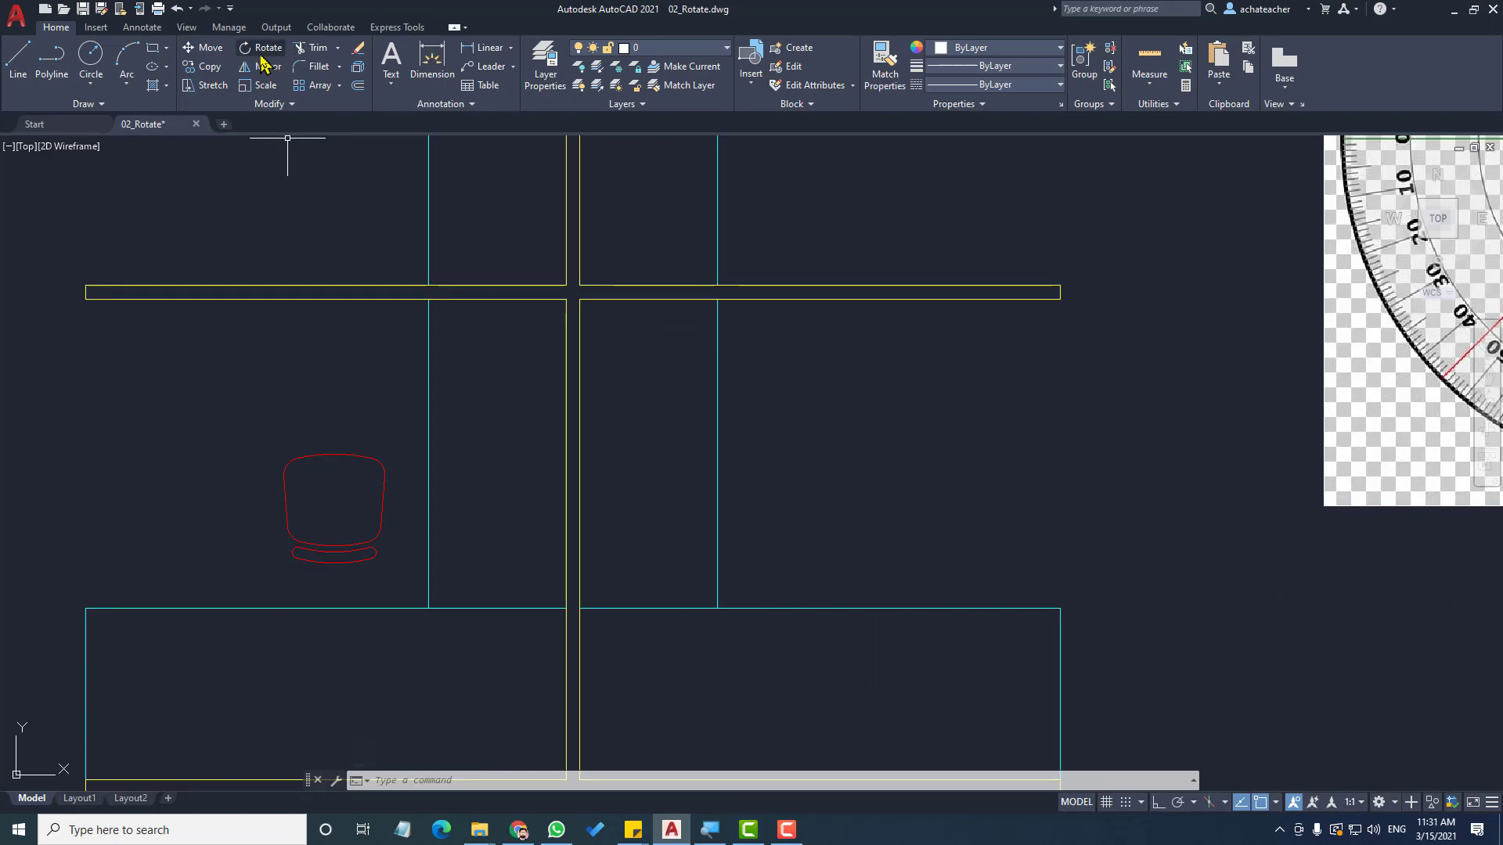
click(356, 454)
key(Return)
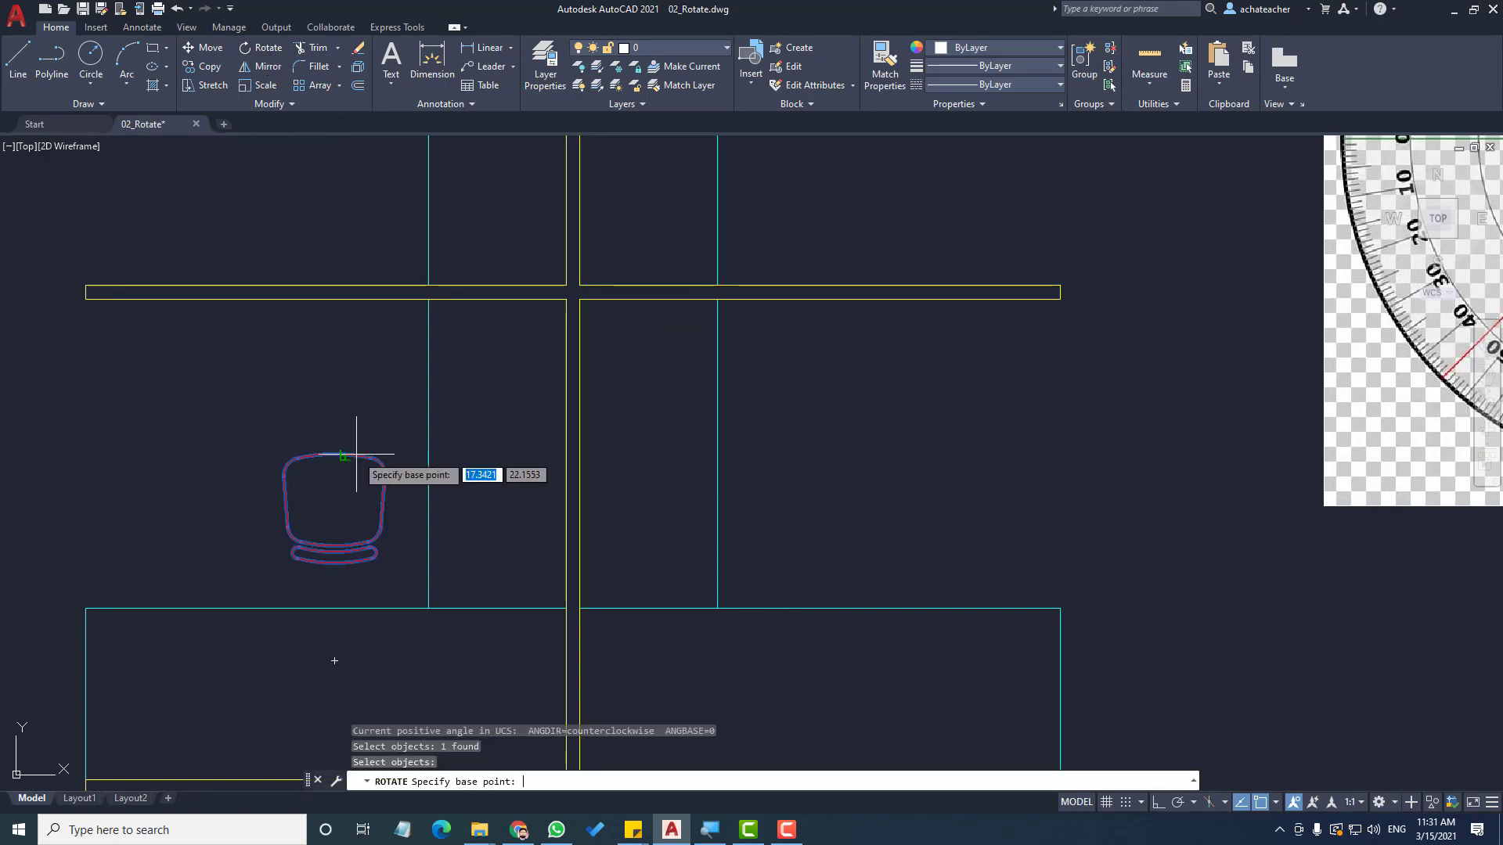
click(333, 502)
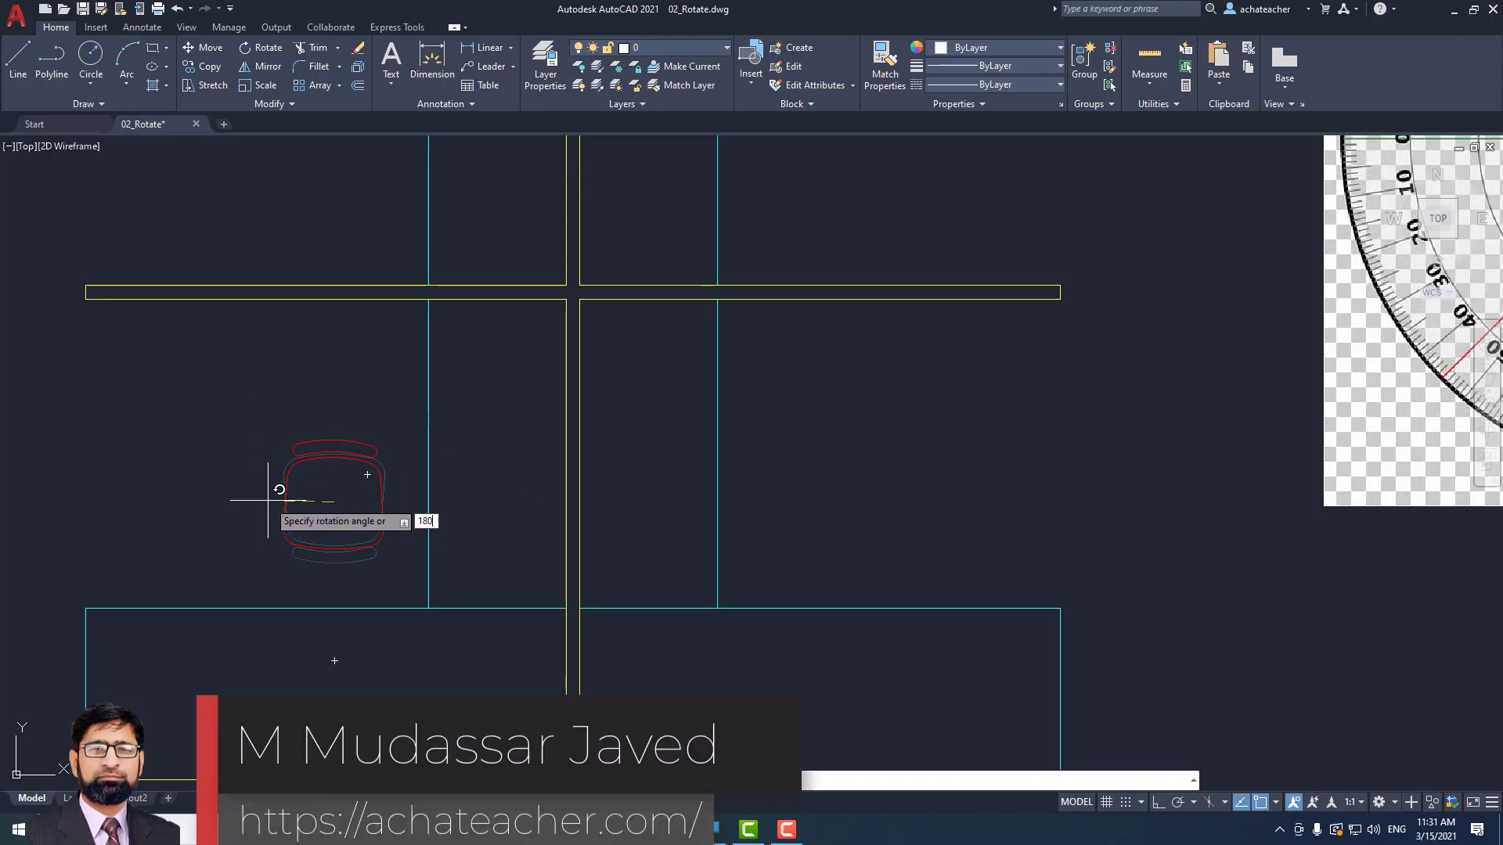
click(268, 501)
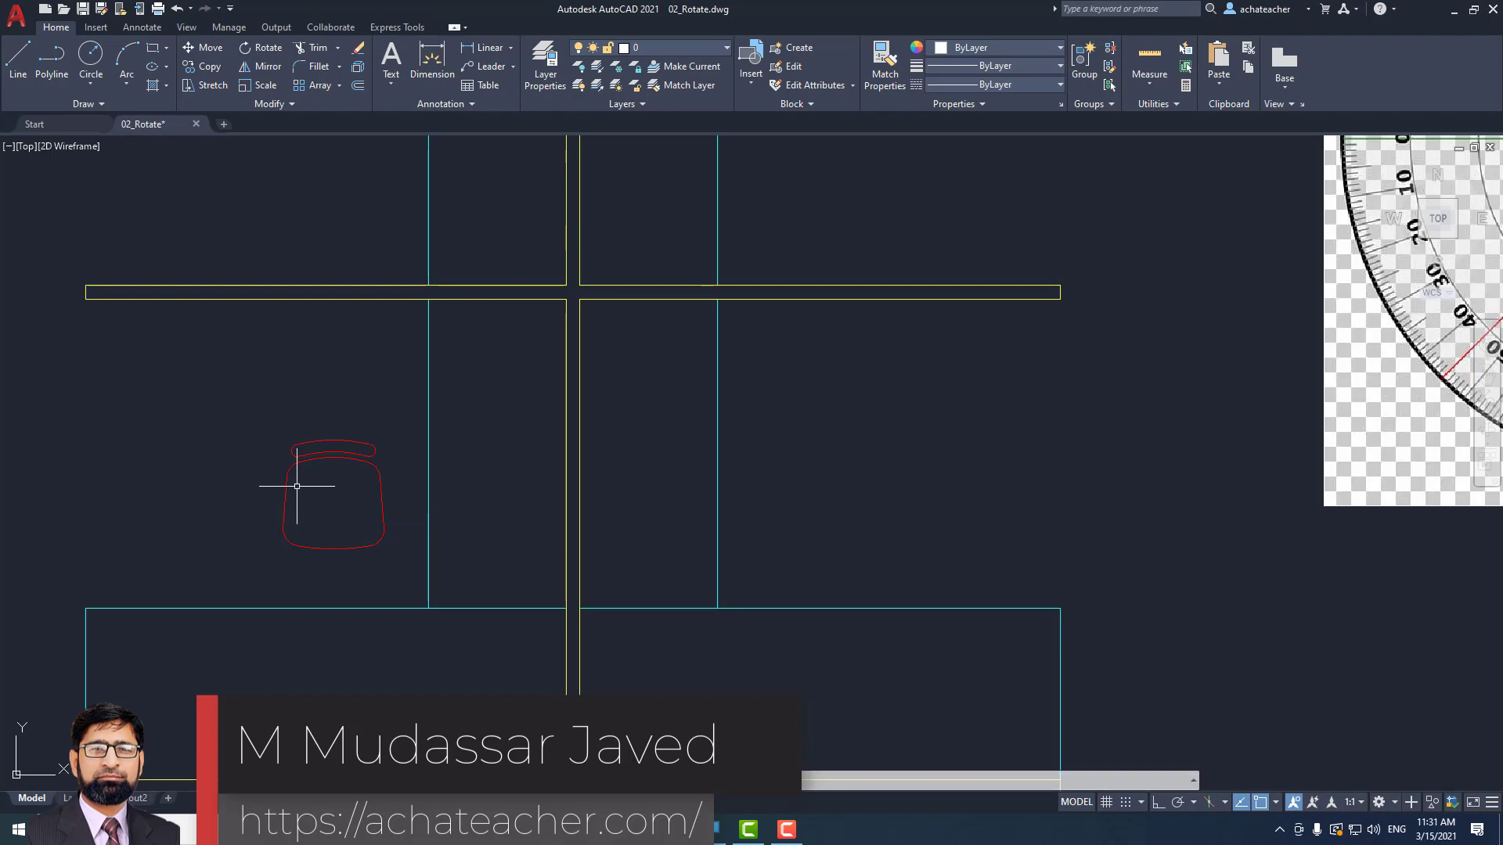
scroll(362, 494, down, 4)
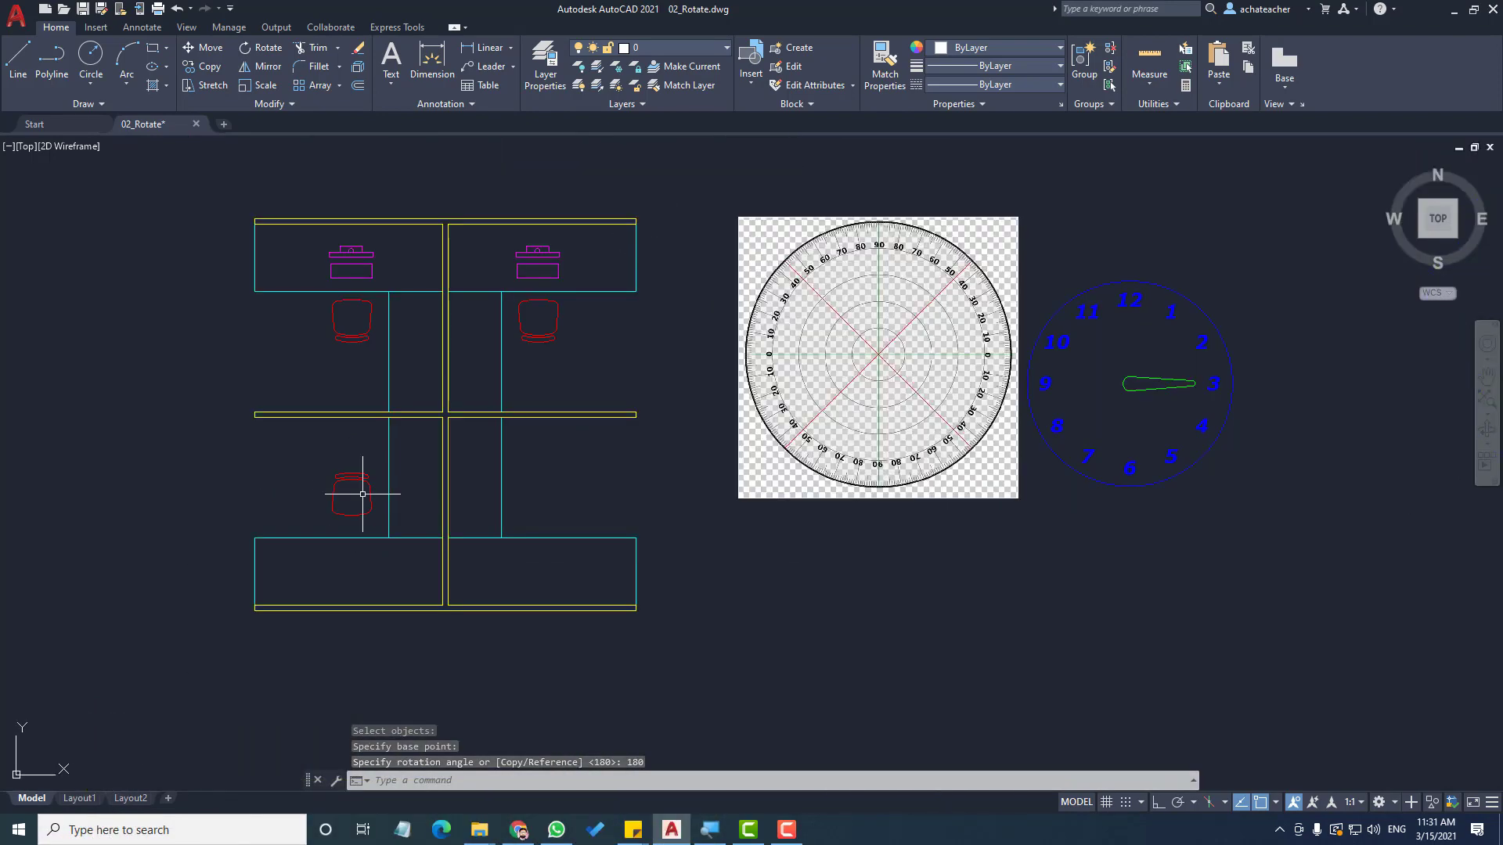